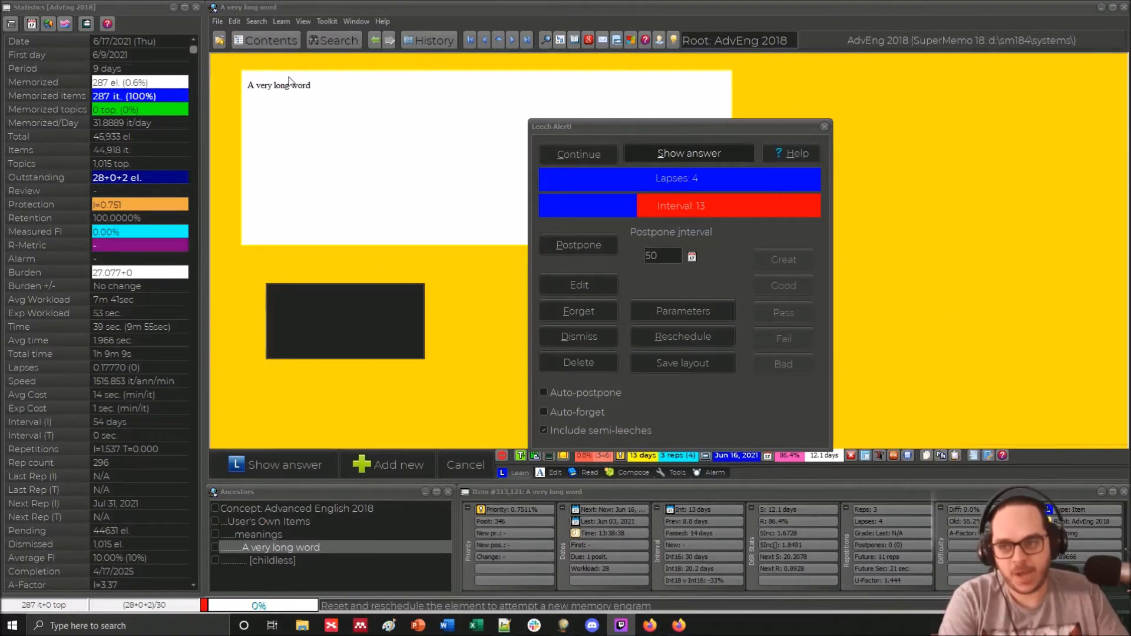
- Move the Leech Alert window clear of the "A very long word" item and show its answer
left_click(570, 121)
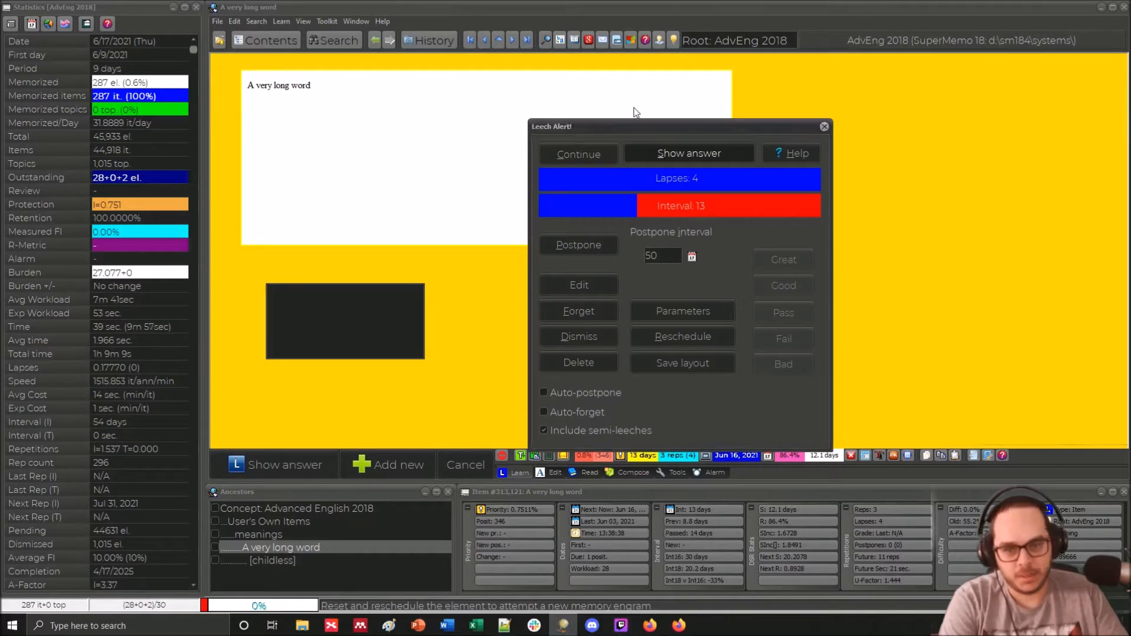
left_click_drag(556, 140, 704, 106)
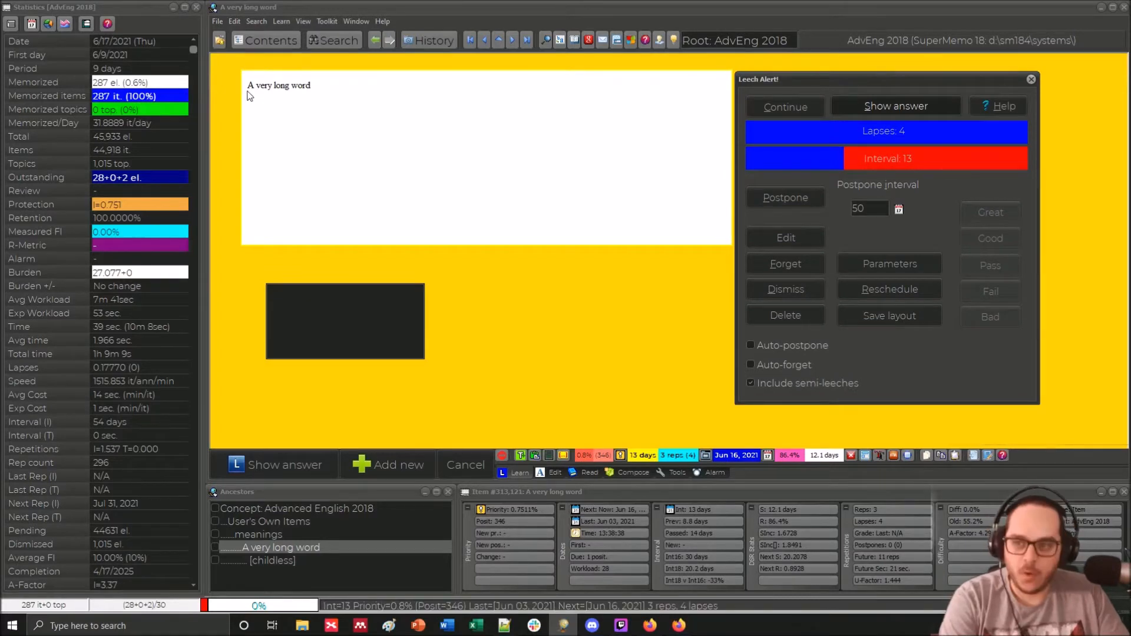
left_click(885, 104)
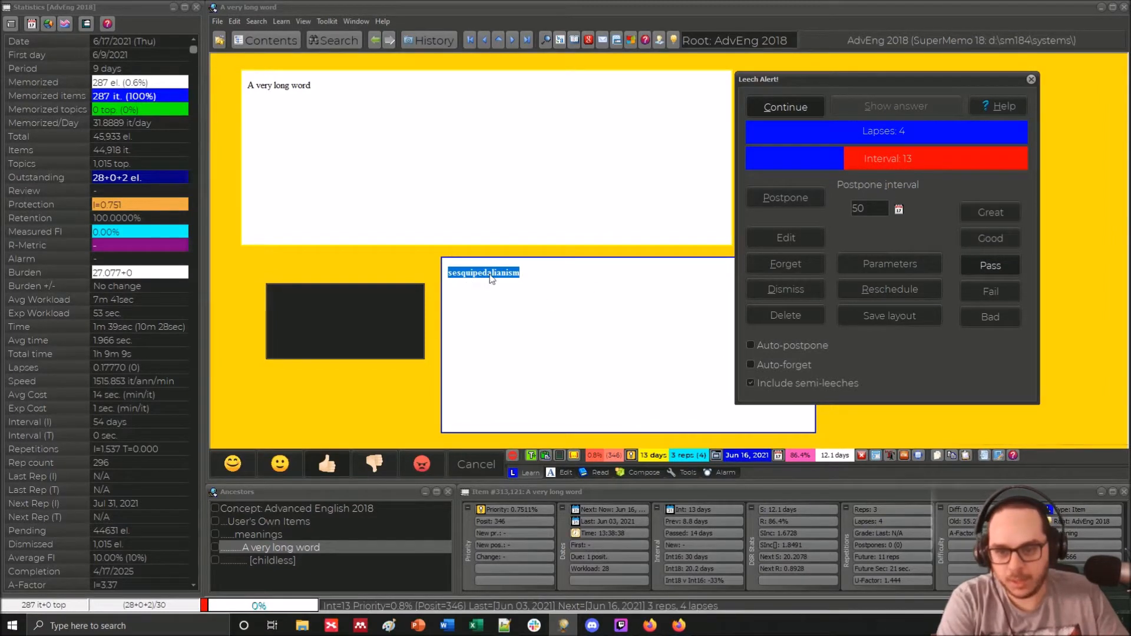
- Close the leech alert and open the item "The practice of using long, sometimes obscure, words in speech or writing" from the collection contents
left_click(1031, 80)
key("alt+c")
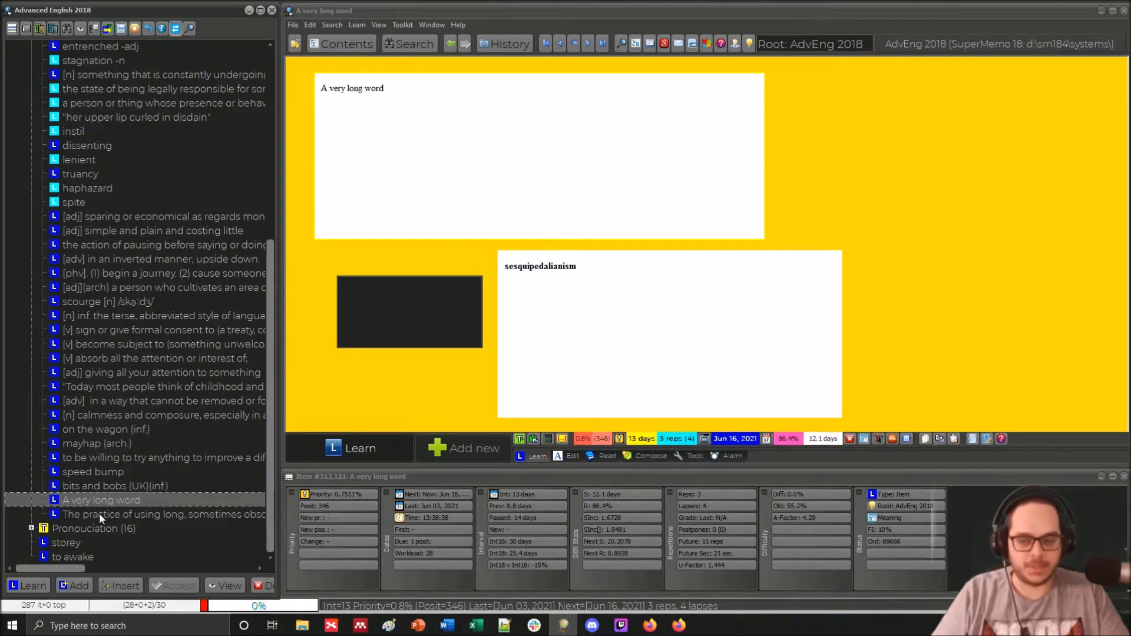
left_click(99, 513)
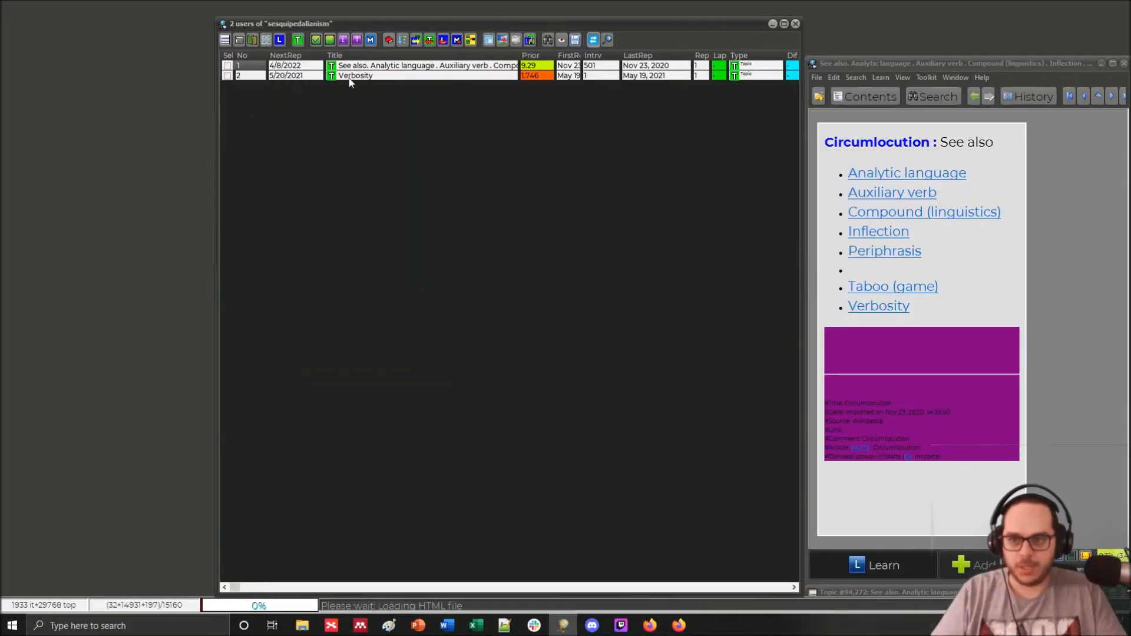
- Review the topics that use "sesquipedalianism", skim the Verbosity article for the term, and close the list
left_click(352, 76)
left_click_drag(525, 26, 444, 27)
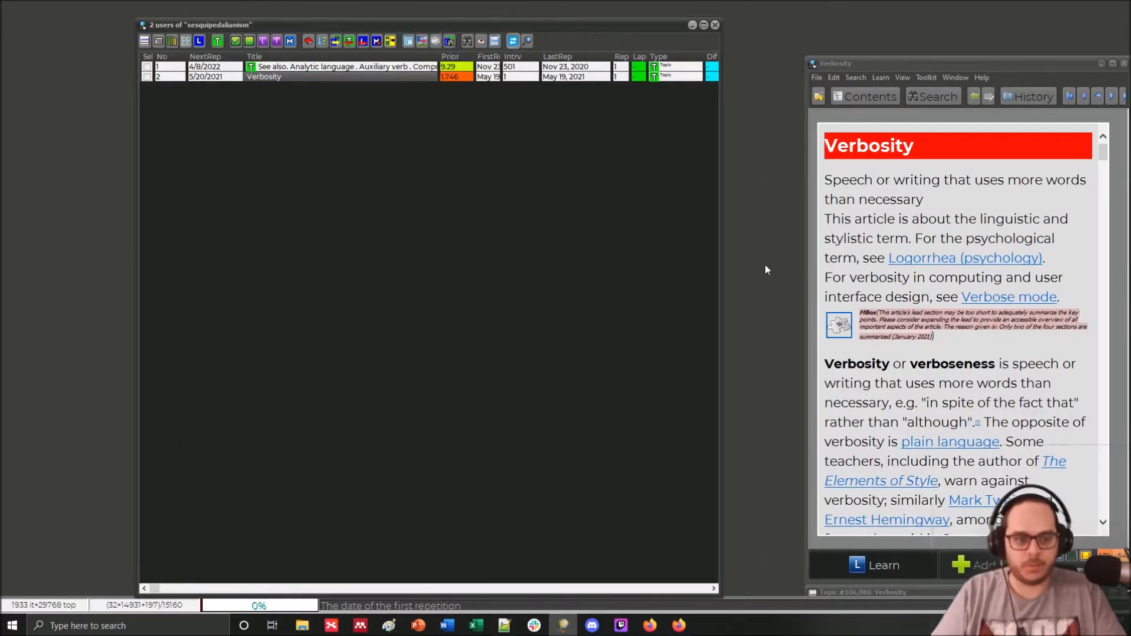
left_click(317, 70)
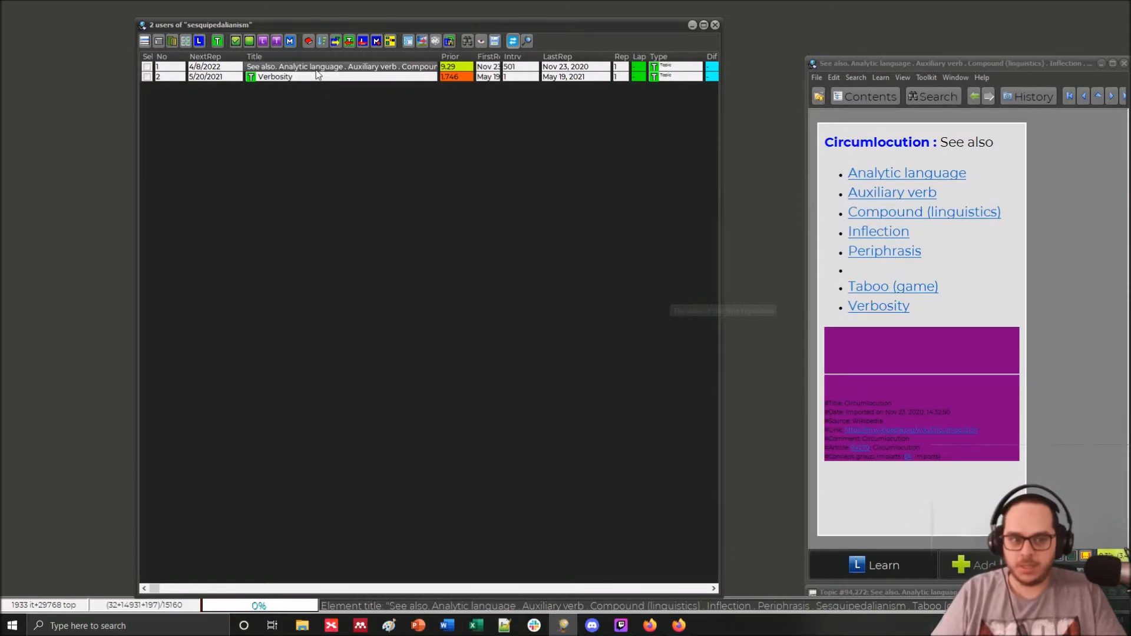
left_click(317, 77)
scroll(1103, 155, "up", 10)
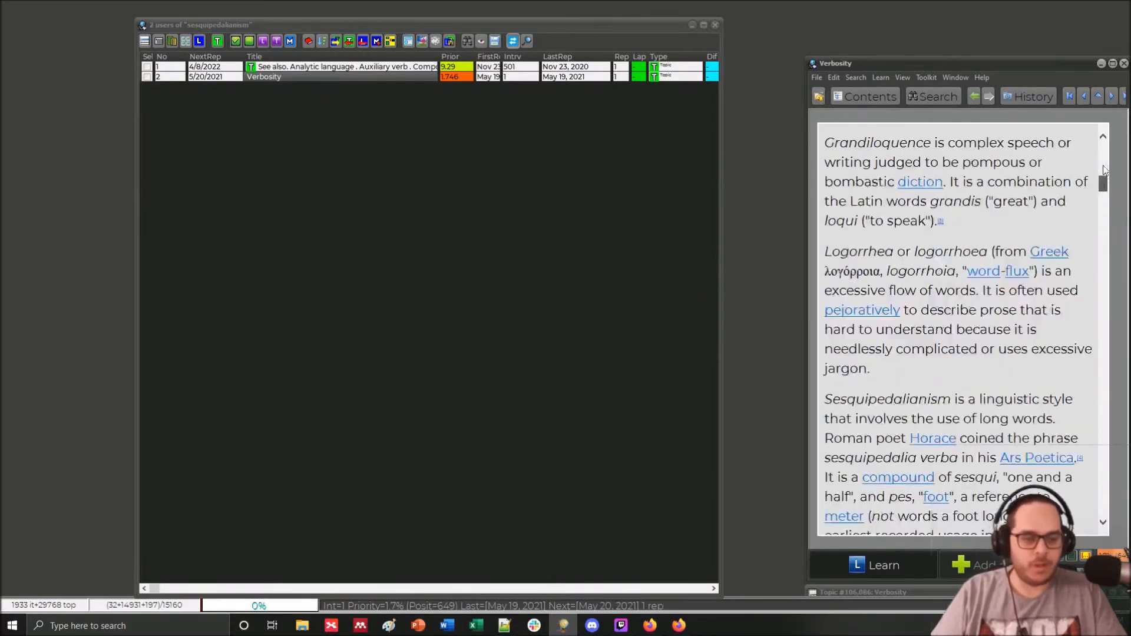
scroll(1103, 155, "up", 2)
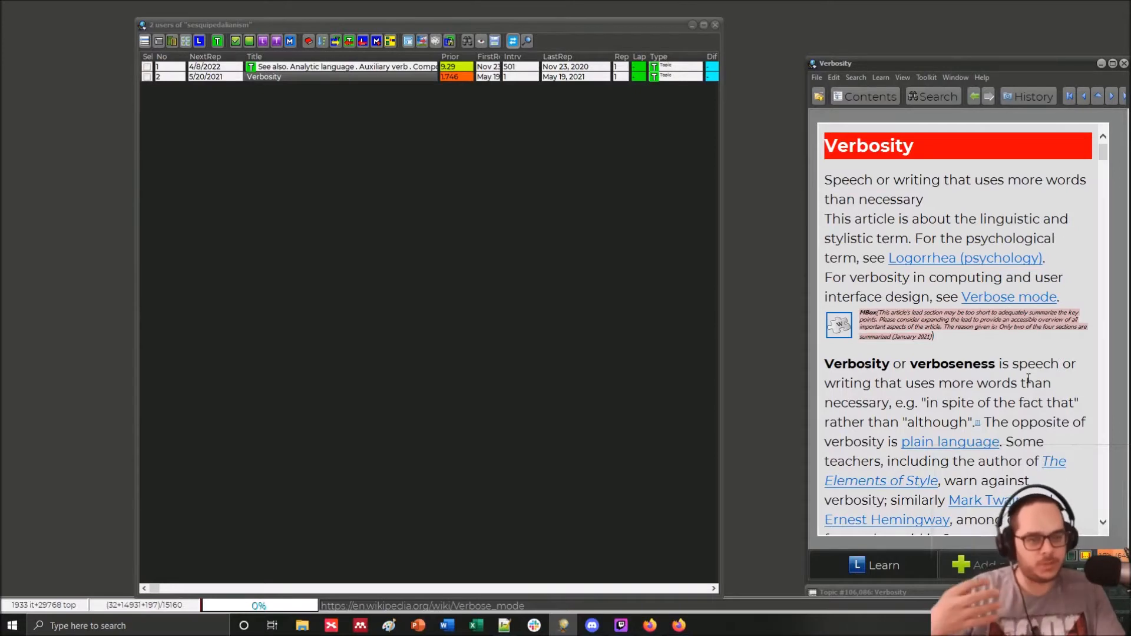
left_click(715, 24)
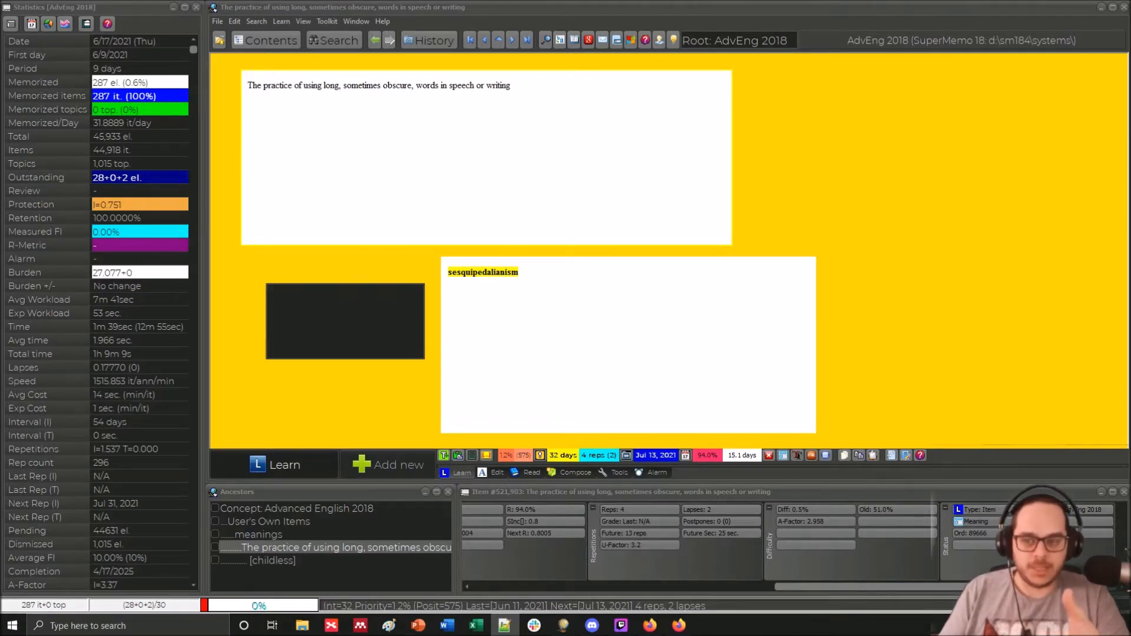
- Add notes on the meanings of sesqui, ped, -ian and -ism to the answer, and the breakdown "SESQUI-PED(AL)-IAN-ISM" to the question
left_click(633, 288)
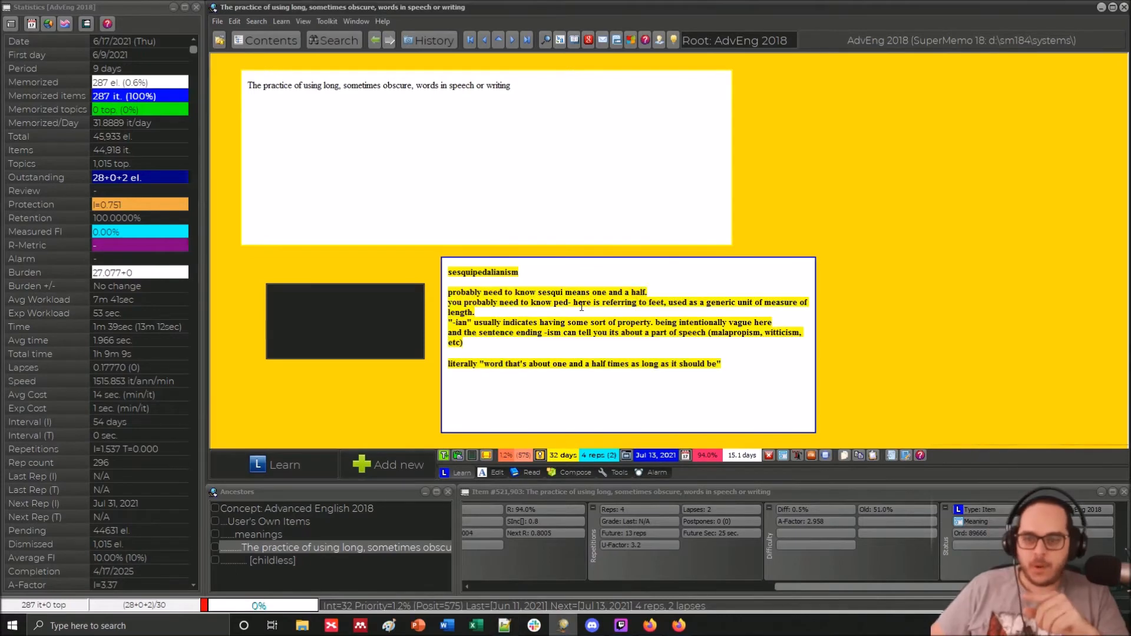
left_click_drag(521, 275, 442, 262)
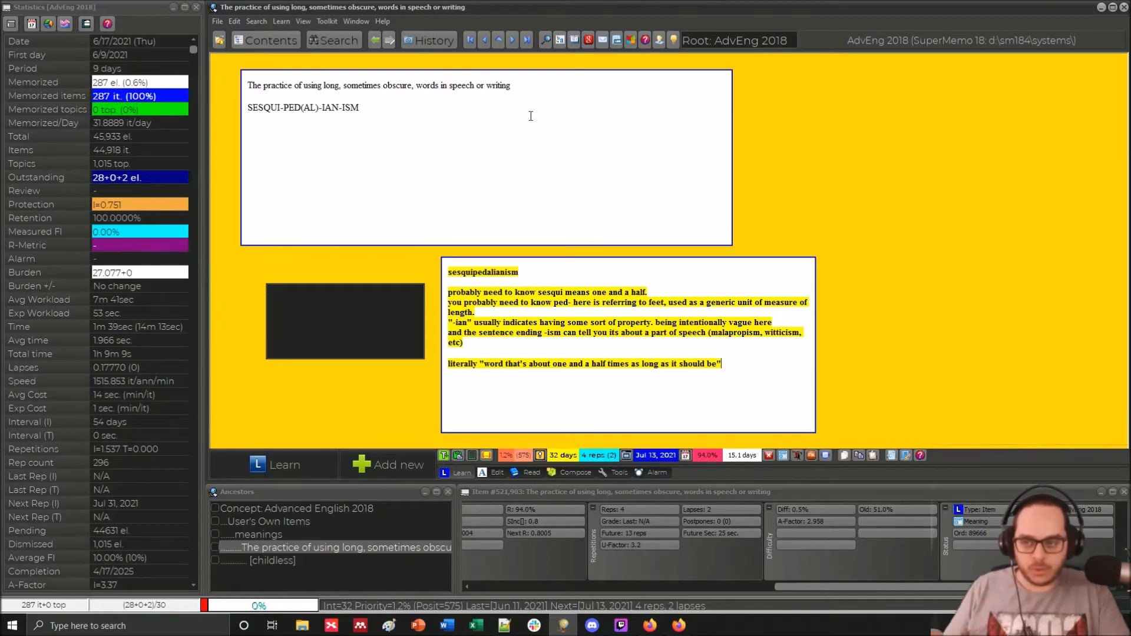
key("ctrl+t")
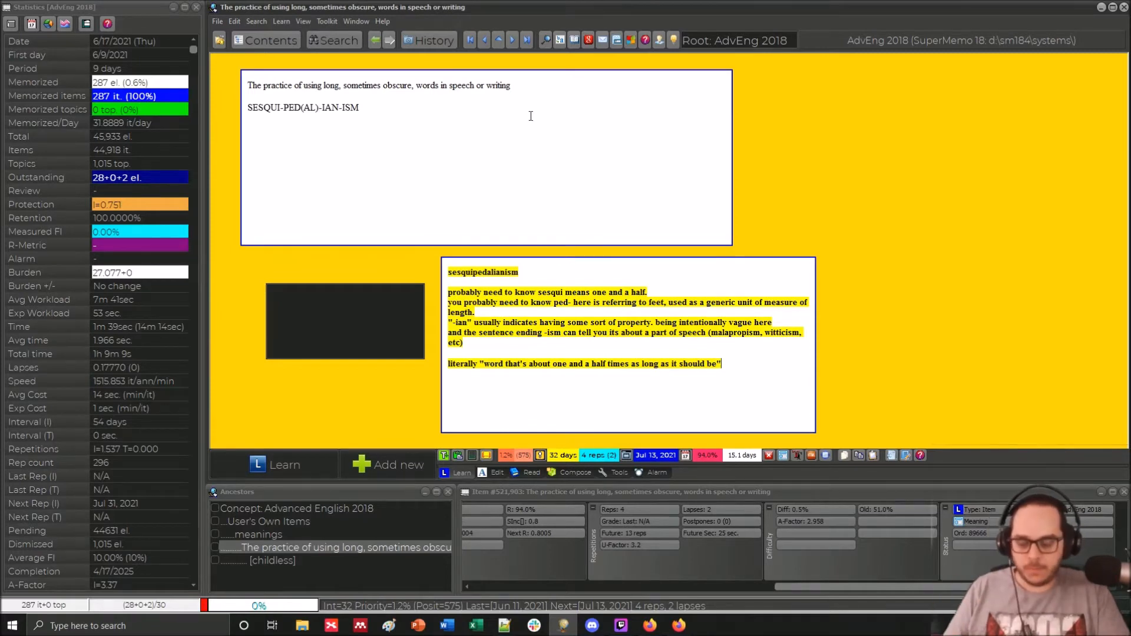
key("Home")
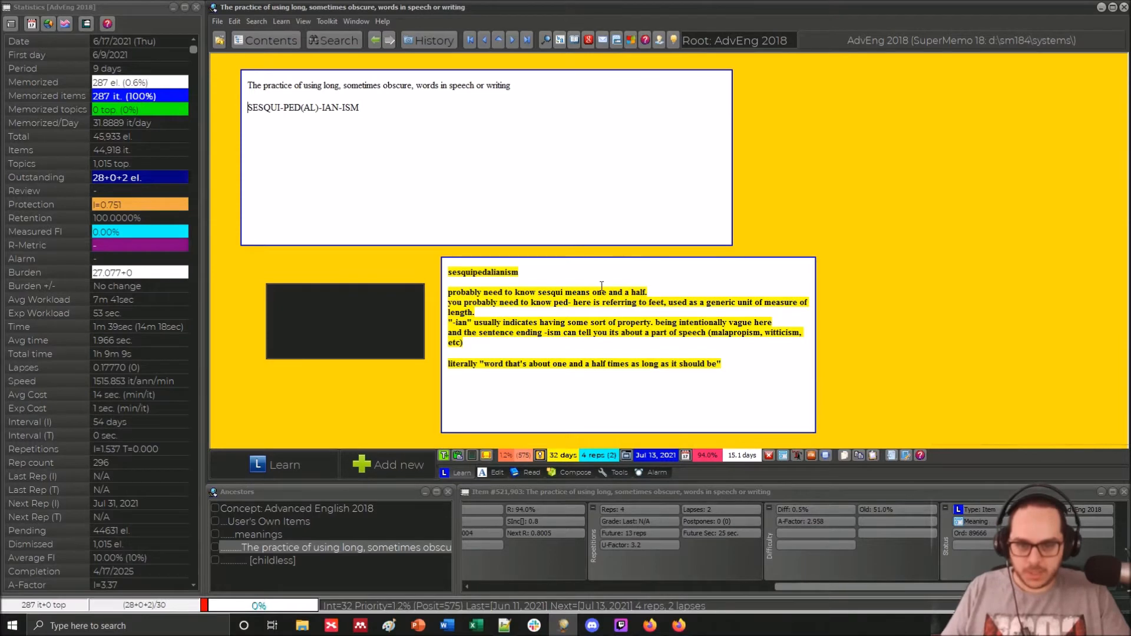
- Examine the word parts SESQUI, PED(AL), IAN and ISM one by one in the question's breakdown line
mouse_move(283, 108)
left_mouse_down()
mouse_move(318, 107)
mouse_move(300, 106)
left_mouse_up()
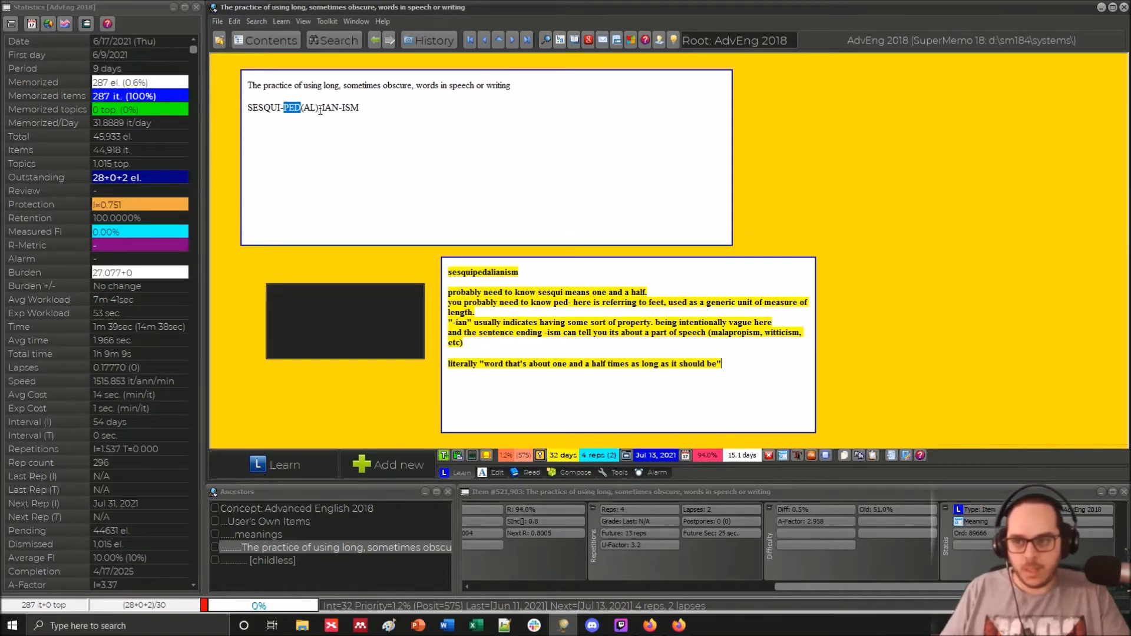
left_click_drag(323, 108, 338, 108)
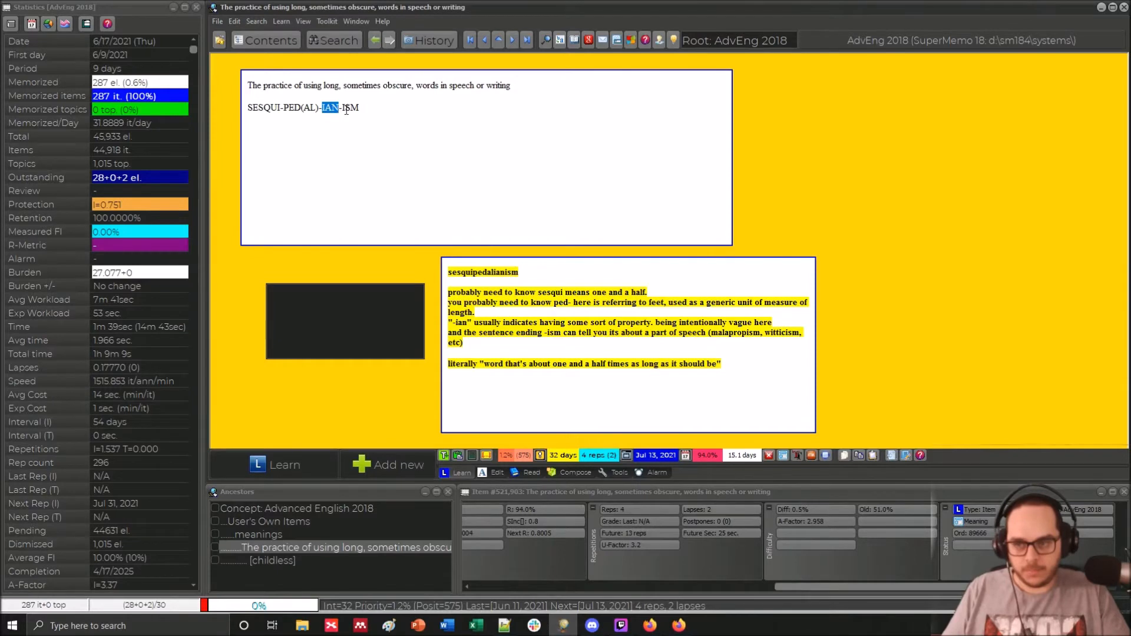
left_click_drag(339, 107, 360, 107)
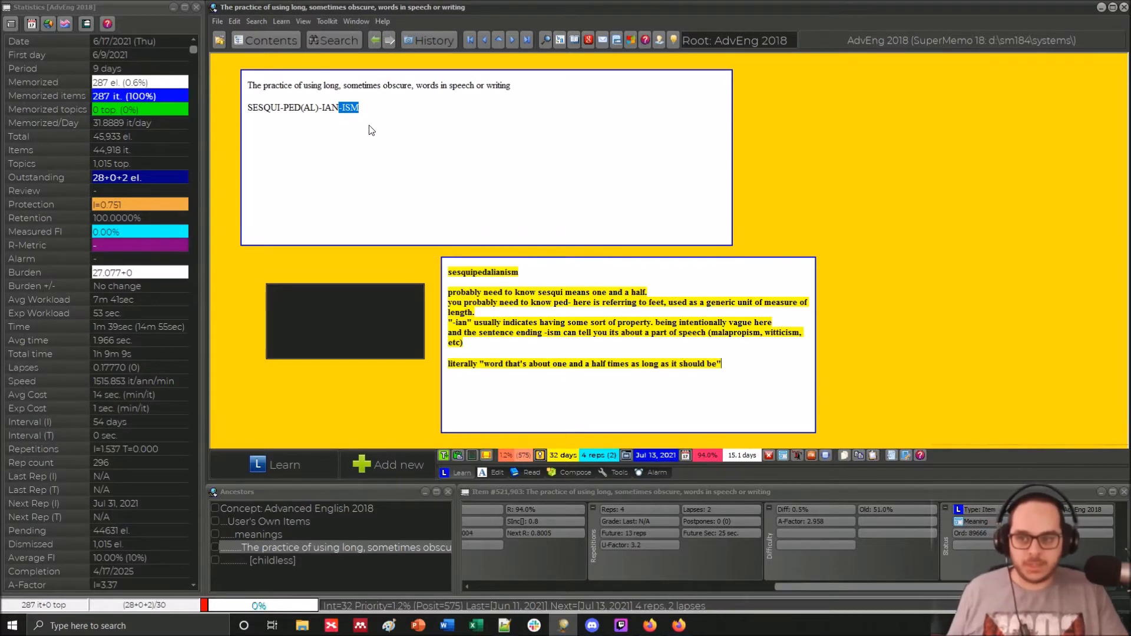
left_click_drag(257, 108, 350, 111)
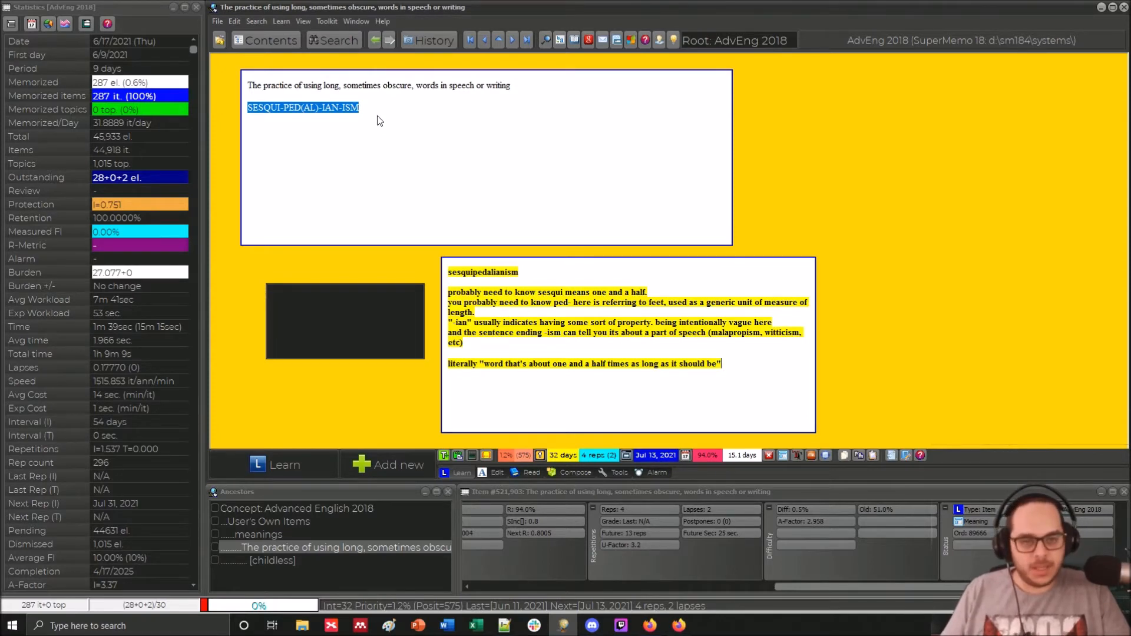
left_click(377, 116)
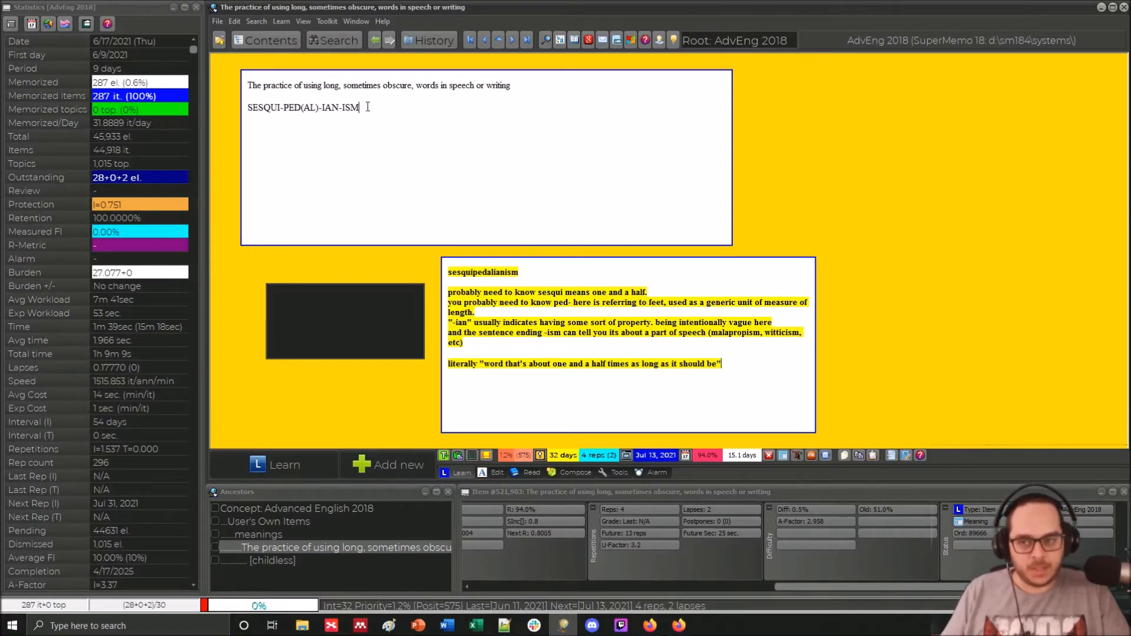
double_click(352, 108)
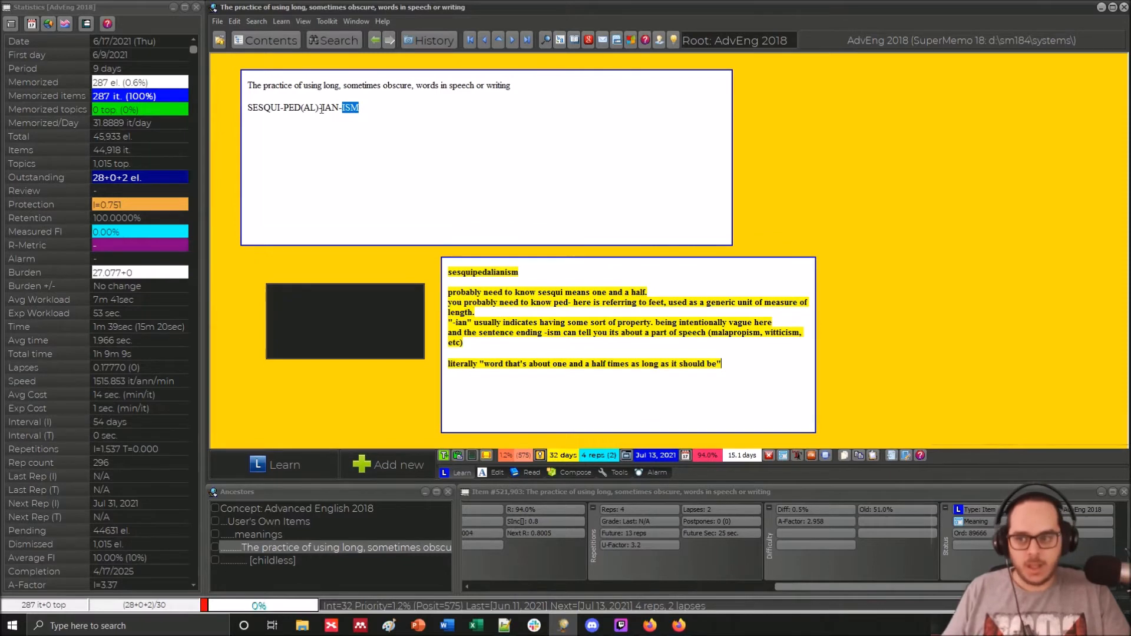
double_click(333, 108)
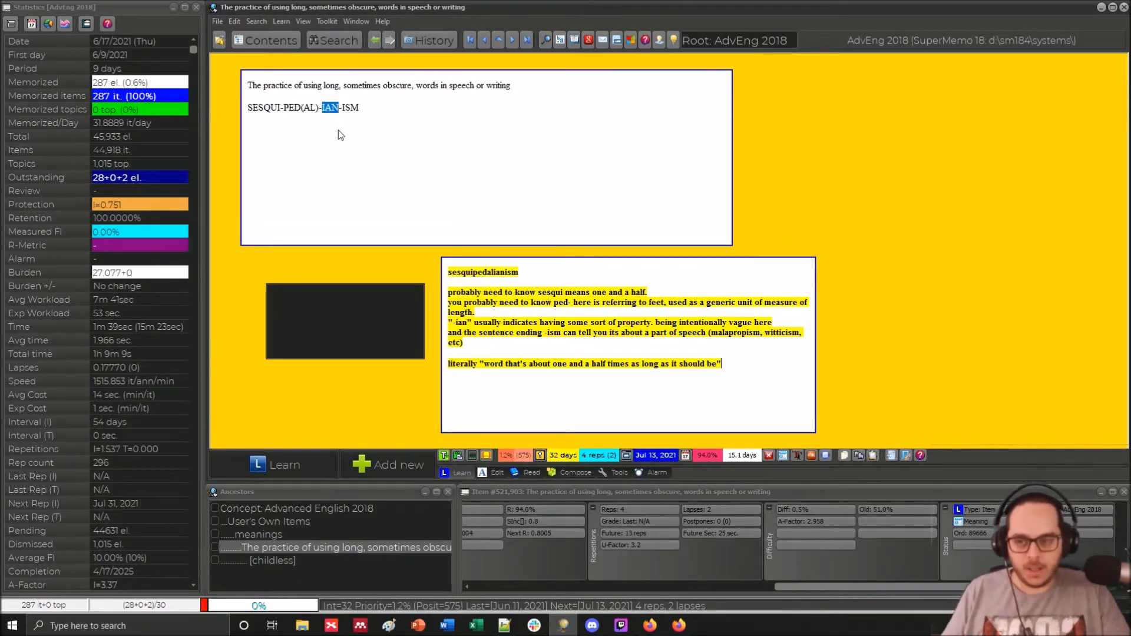
left_click_drag(284, 108, 320, 112)
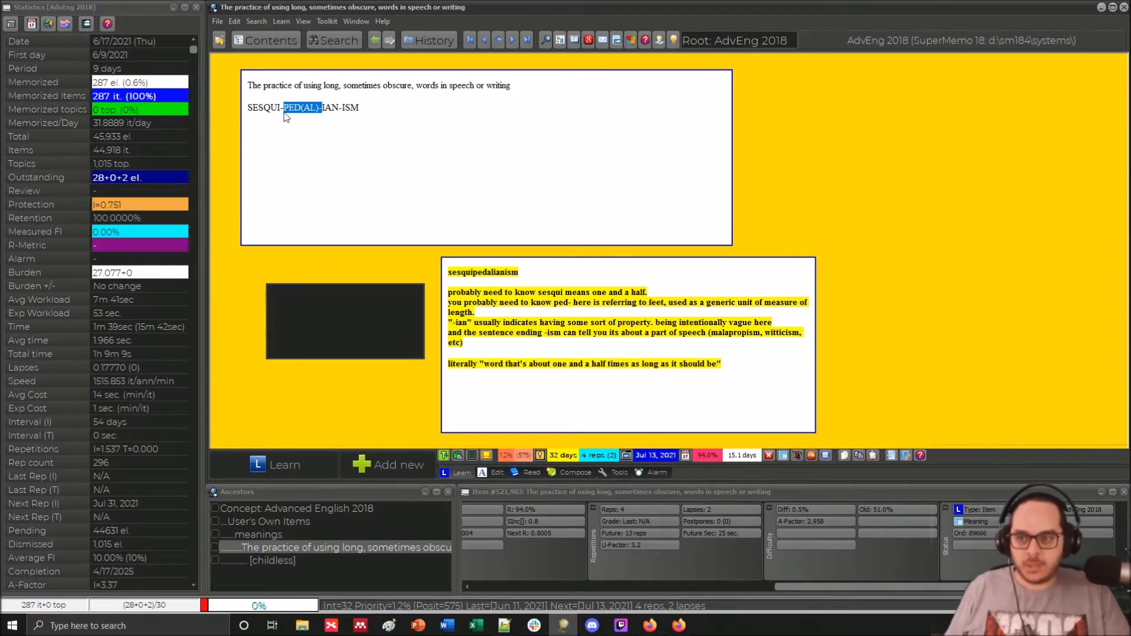
left_click_drag(281, 107, 247, 108)
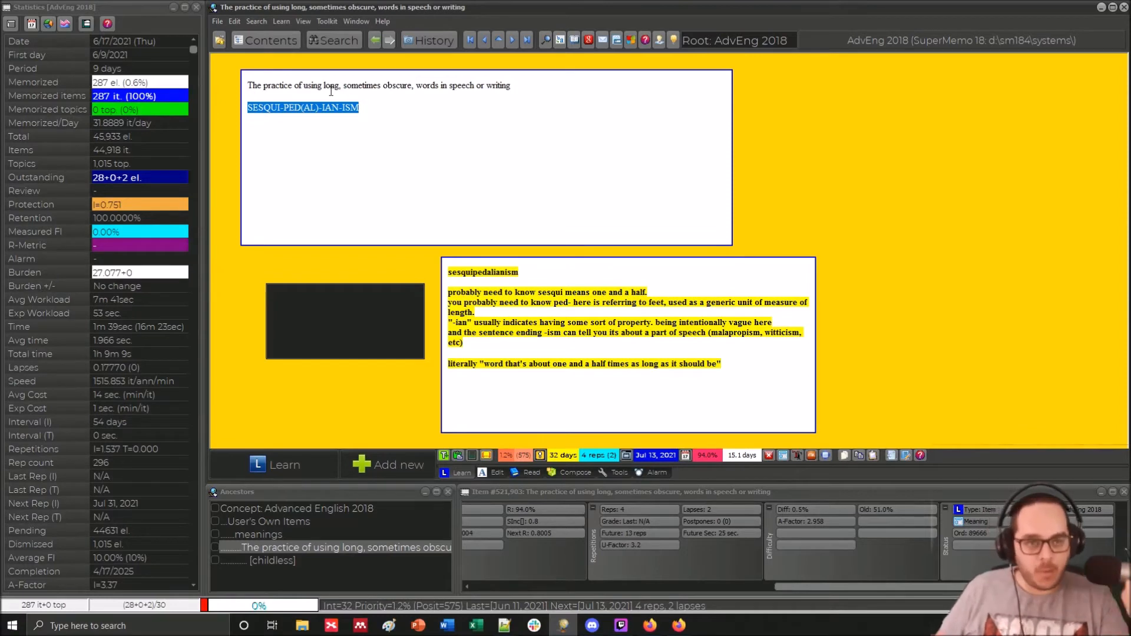
- Examine the wording "using long, sometimes obscure" in the question's definition
left_click_drag(384, 85, 413, 85)
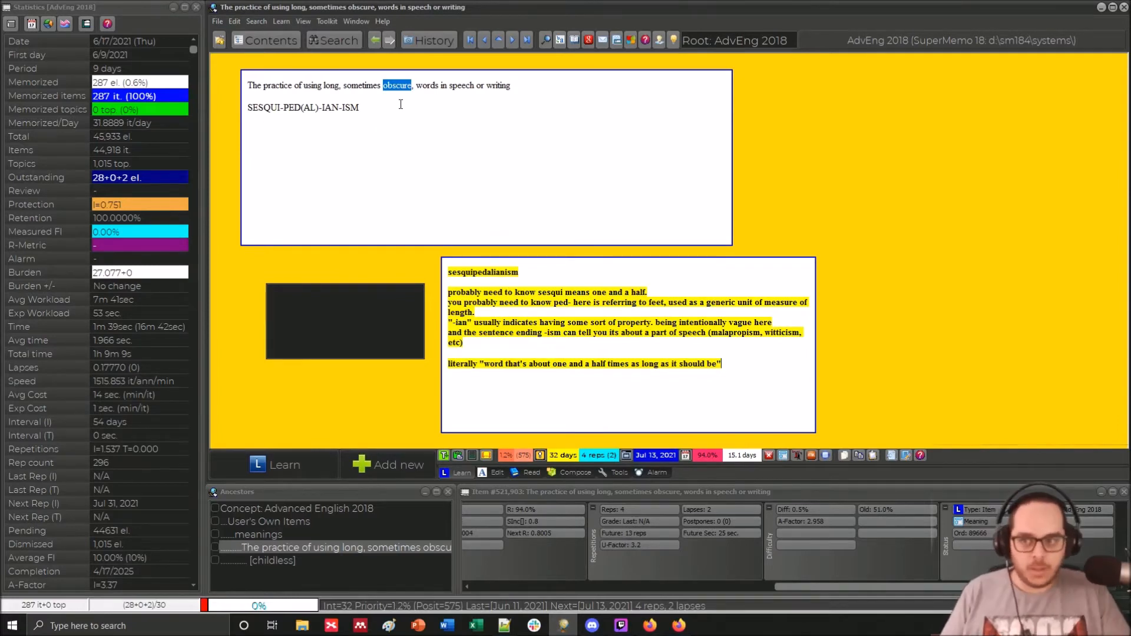
left_click_drag(411, 85, 324, 86)
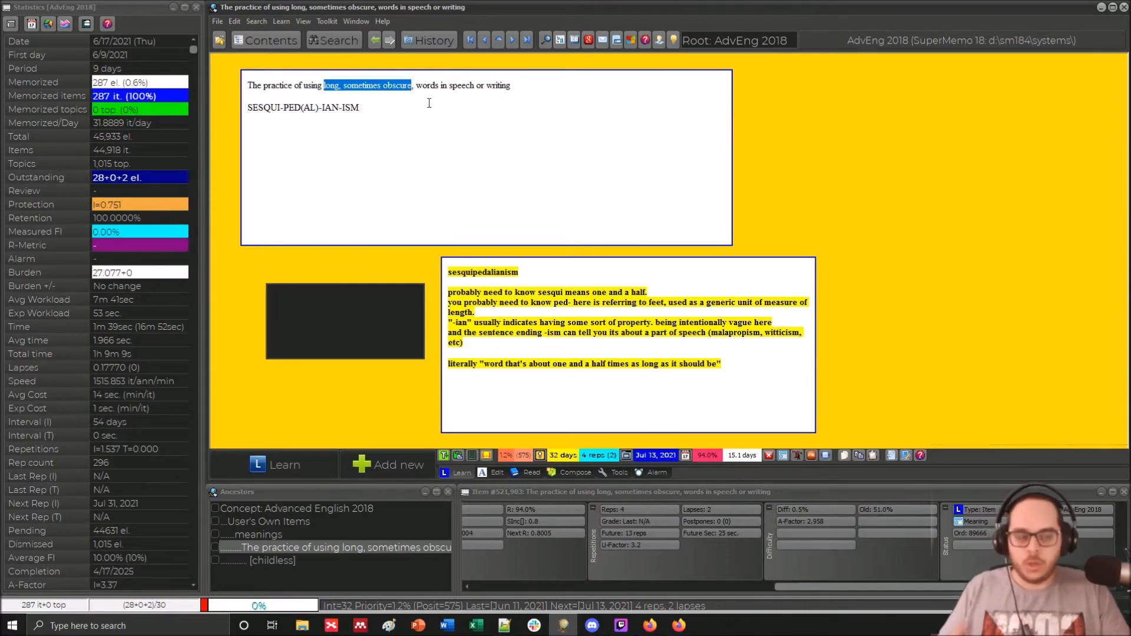
left_click_drag(304, 86, 342, 87)
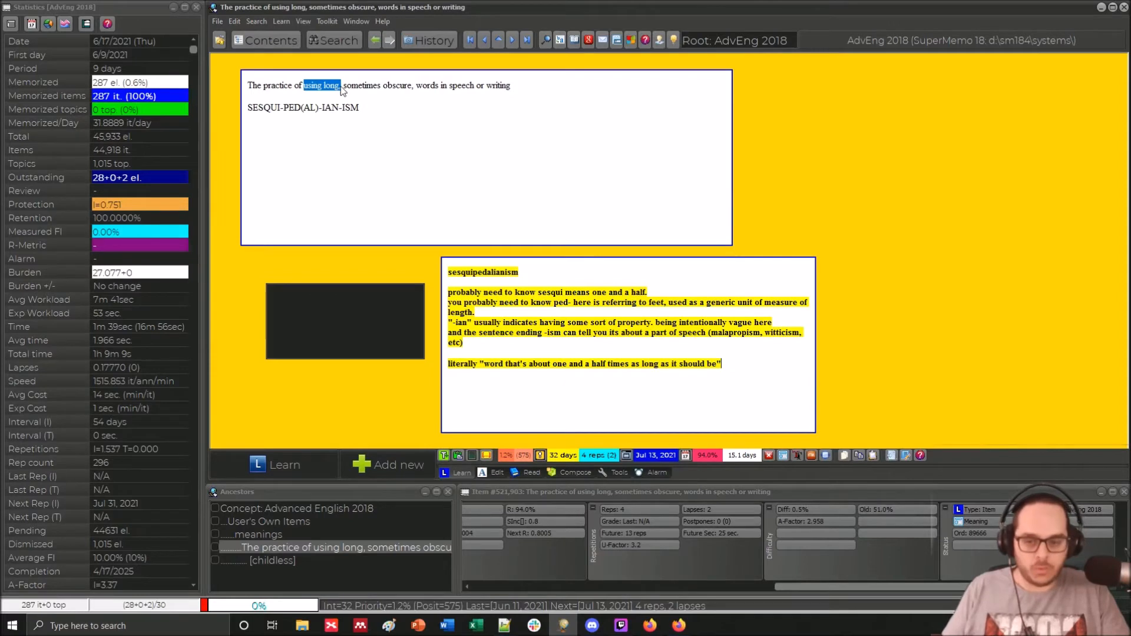
- Replace the answer's notes with "Q: sesquipedalianism is the use of [...] words", "A: long, obscure" and "(etym: a foot and a half long)"
key("alt+Tab")
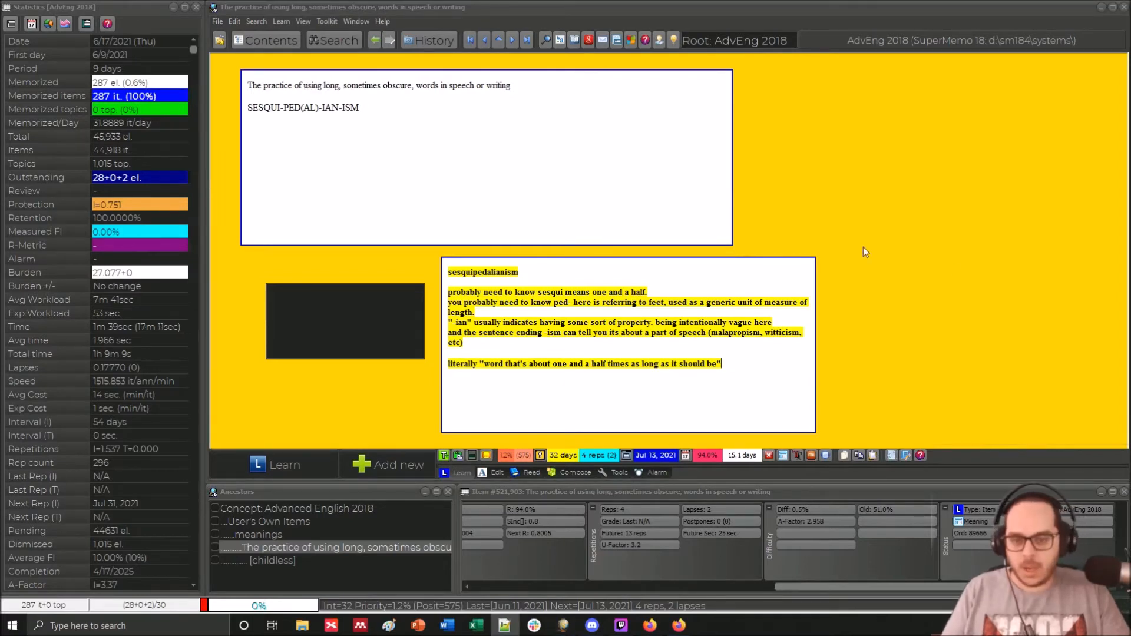
left_click_drag(723, 365, 432, 285)
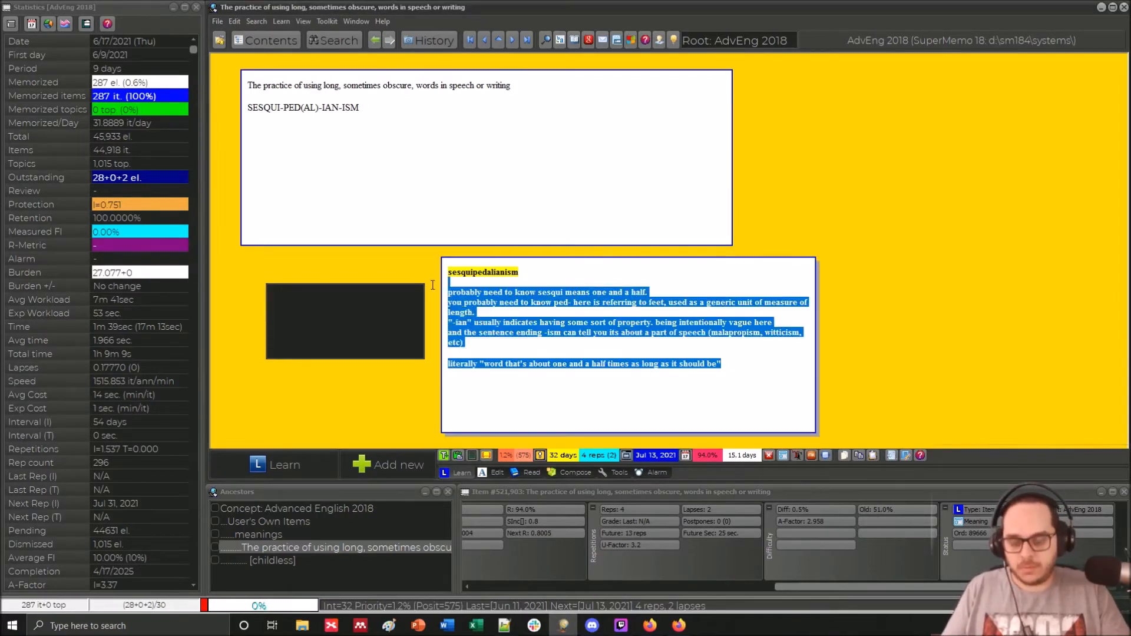
type("Q: sesquipedalianism is the use of [...] words A: long, obscure (etym: a foot and a half long)")
left_click(532, 269)
key("Return")
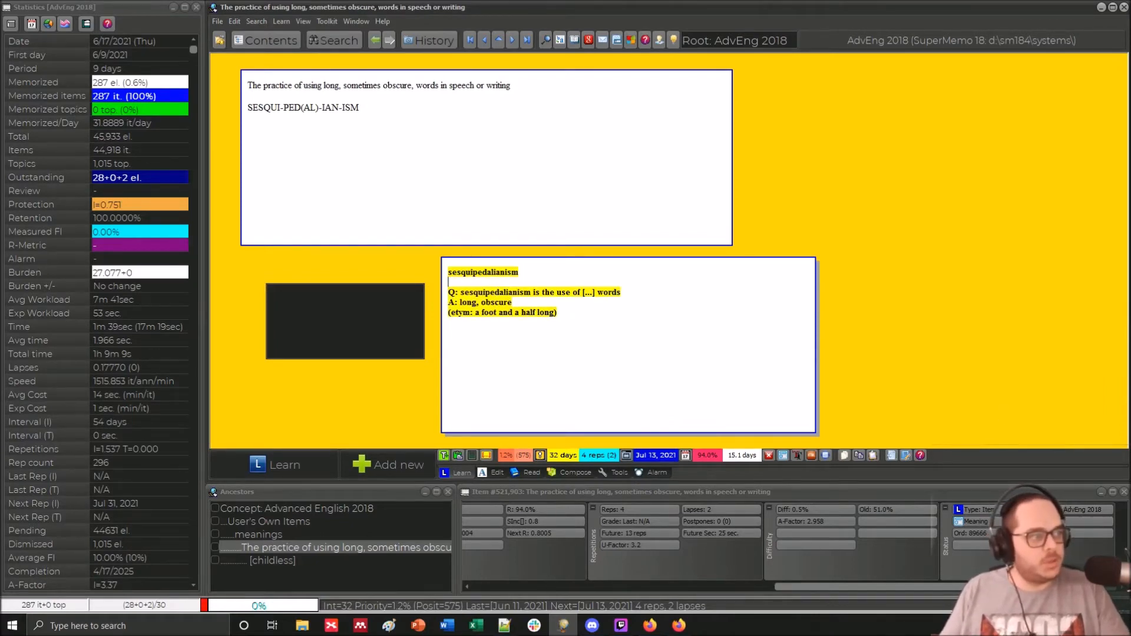
- Add a second pair below: "Q: the use of long, obscure words" and "A: verbosity/sesquipedalianism/flowery language"
key("alt+Tab")
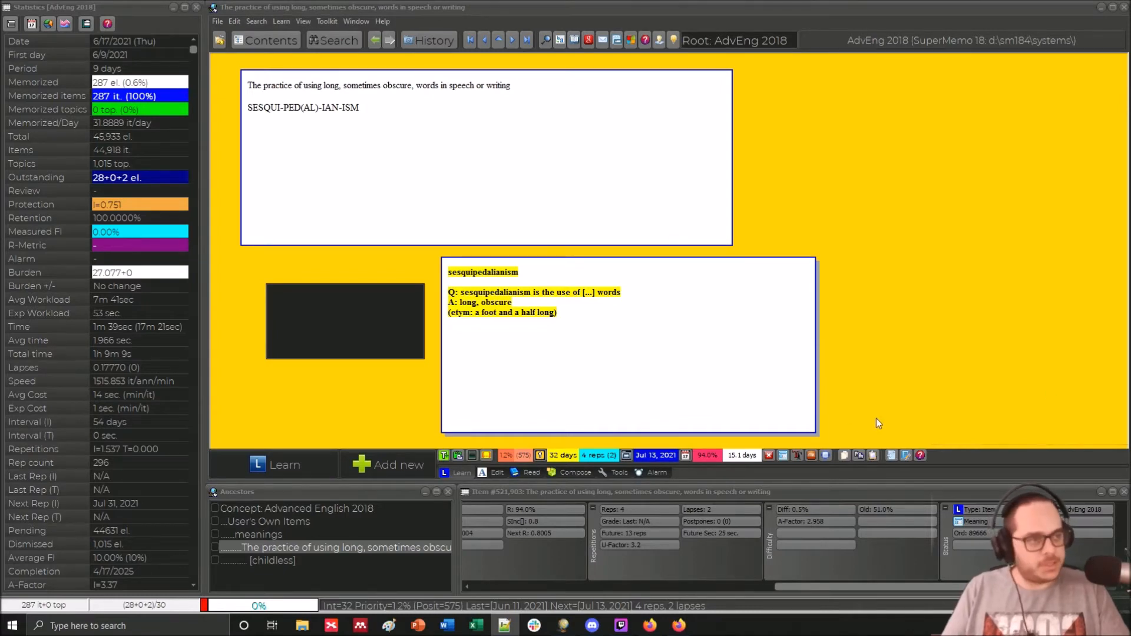
left_click(623, 337)
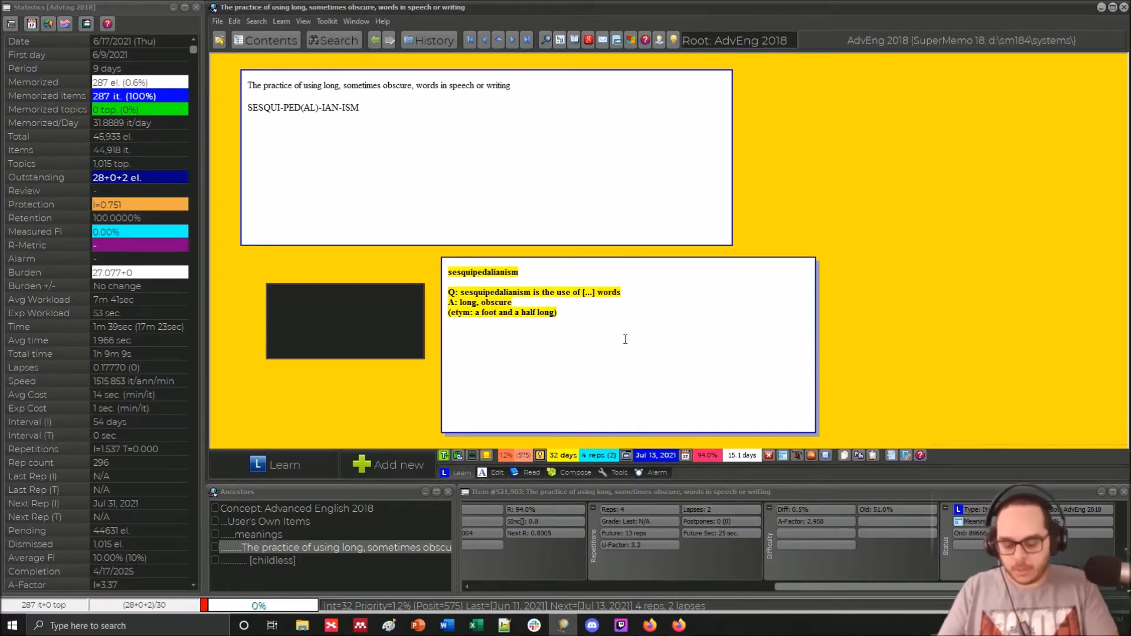
type("Q: the use of long, obscure words A: verbosity/sesquipedalianism/flowery language")
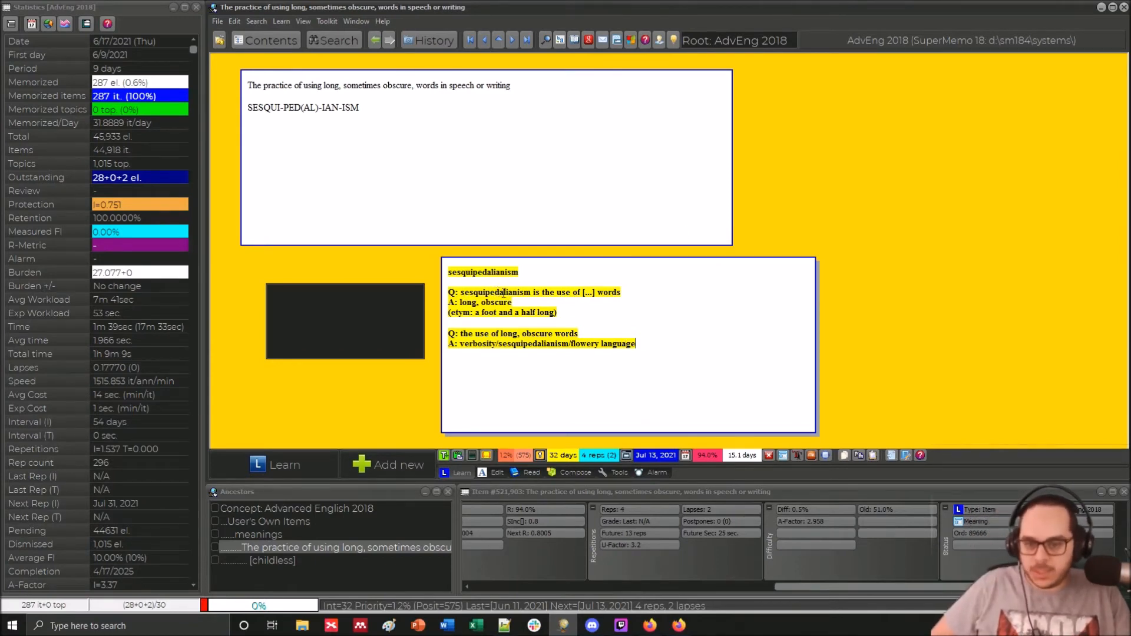
- Examine the etymology note and the answer line of the first question-answer pair
double_click(457, 311)
triple_click(570, 317)
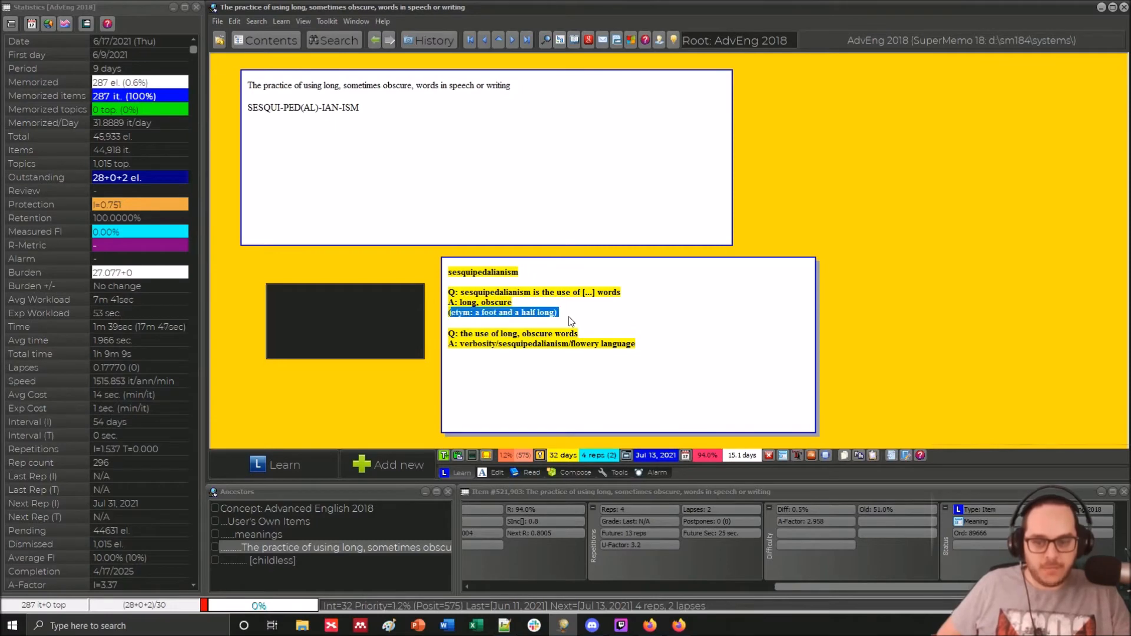
left_click(448, 337)
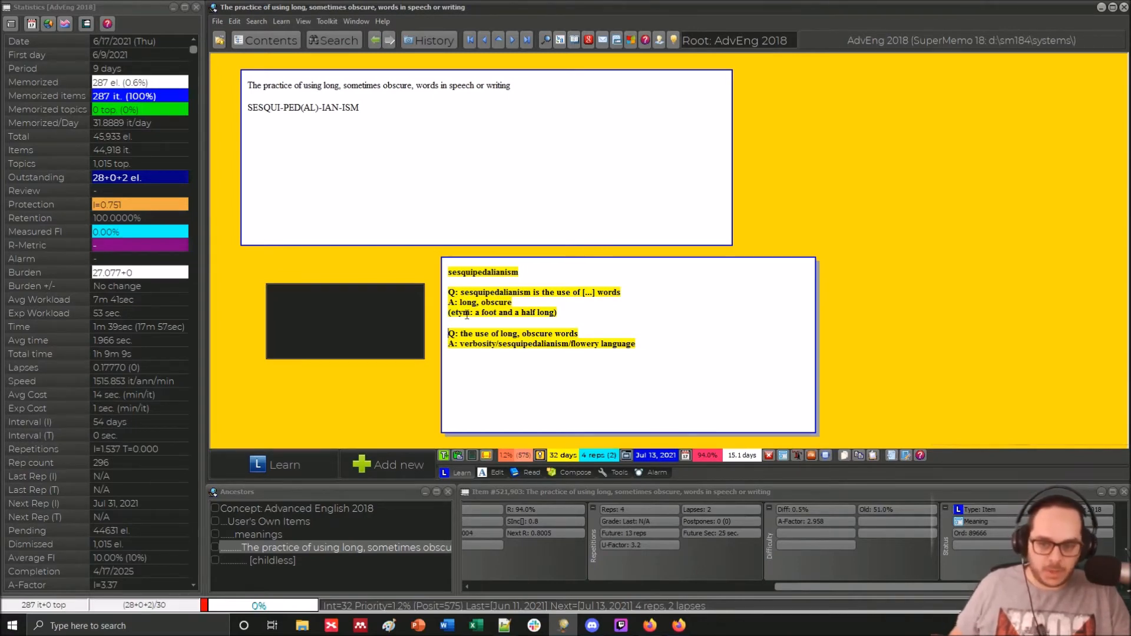
left_click_drag(448, 302, 512, 302)
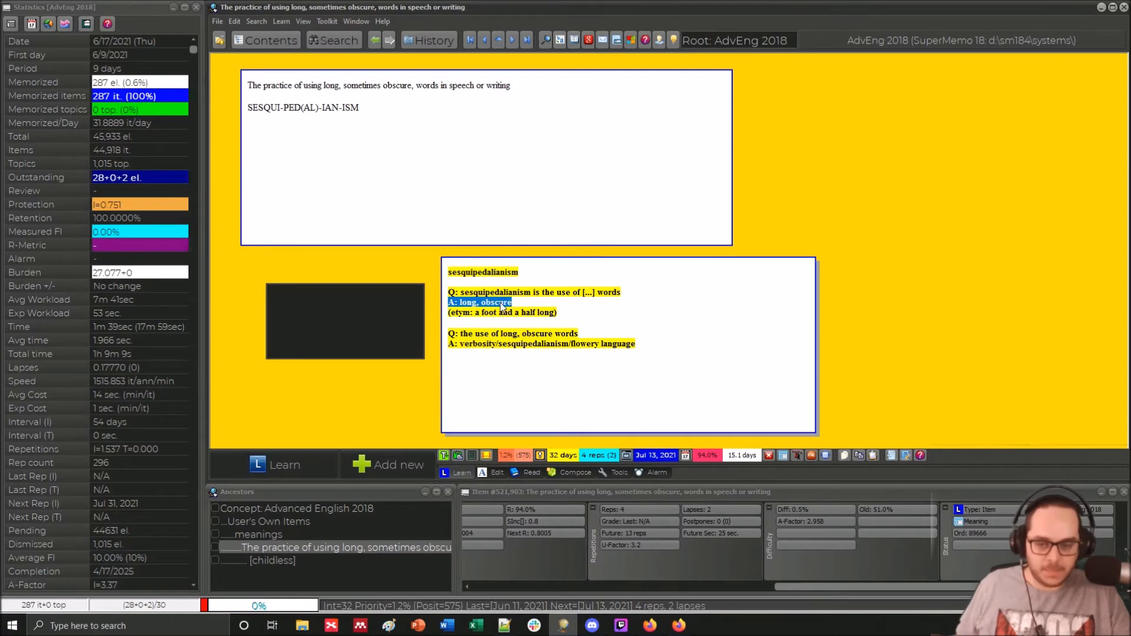
- Examine the synonyms in the answer line of the second question-answer pair
left_click(495, 324)
left_click_drag(471, 344, 670, 346)
key("Up")
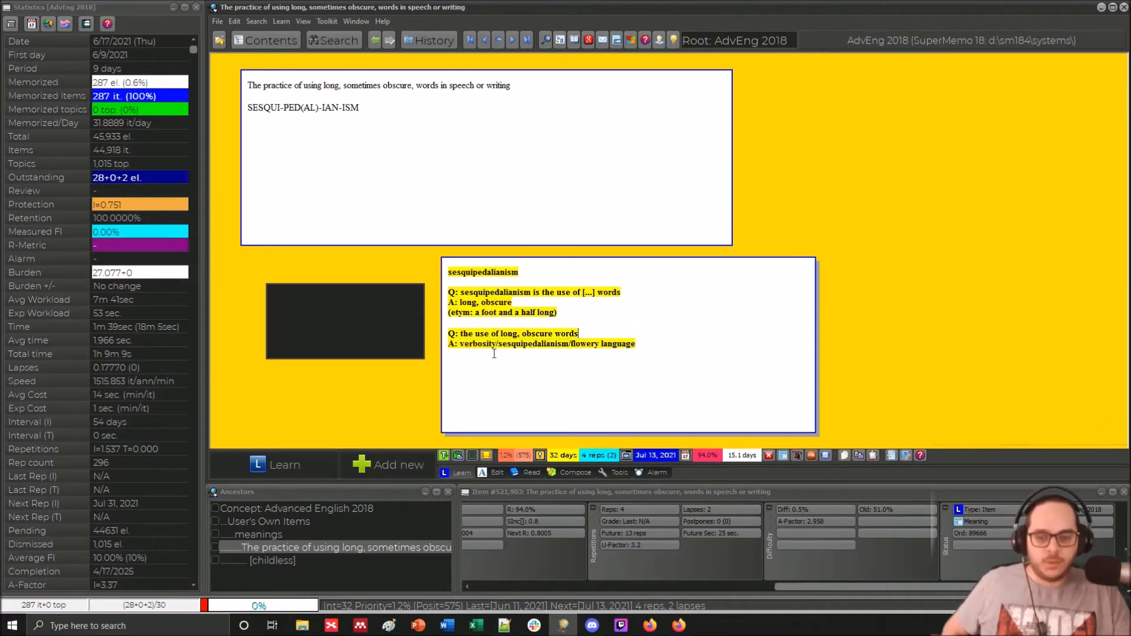
left_click_drag(461, 345, 536, 348)
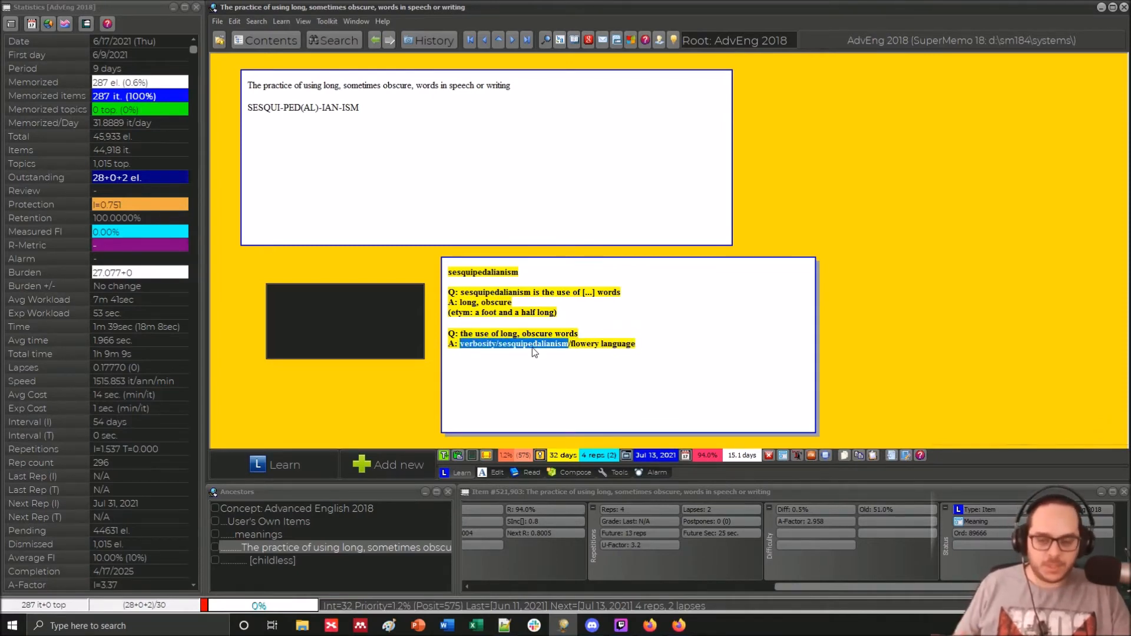
left_click(600, 344)
triple_click(600, 345)
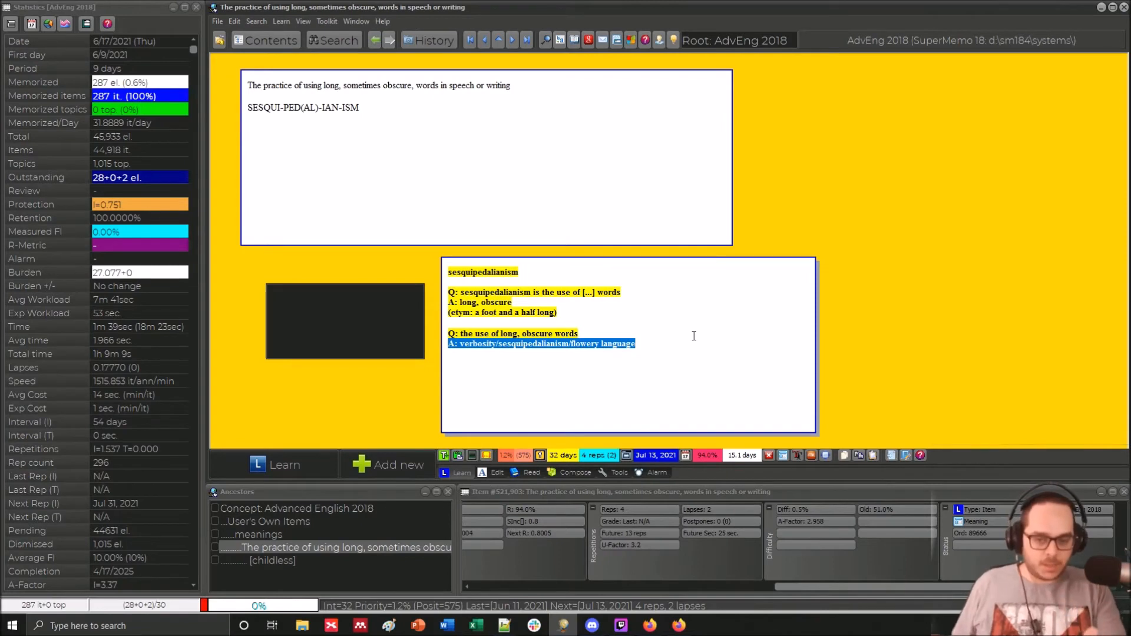
- Delete both question-answer pairs and the etymology note from the answer, keeping only the word "sesquipedalianism"
left_click(668, 367)
left_click_drag(671, 346, 435, 291)
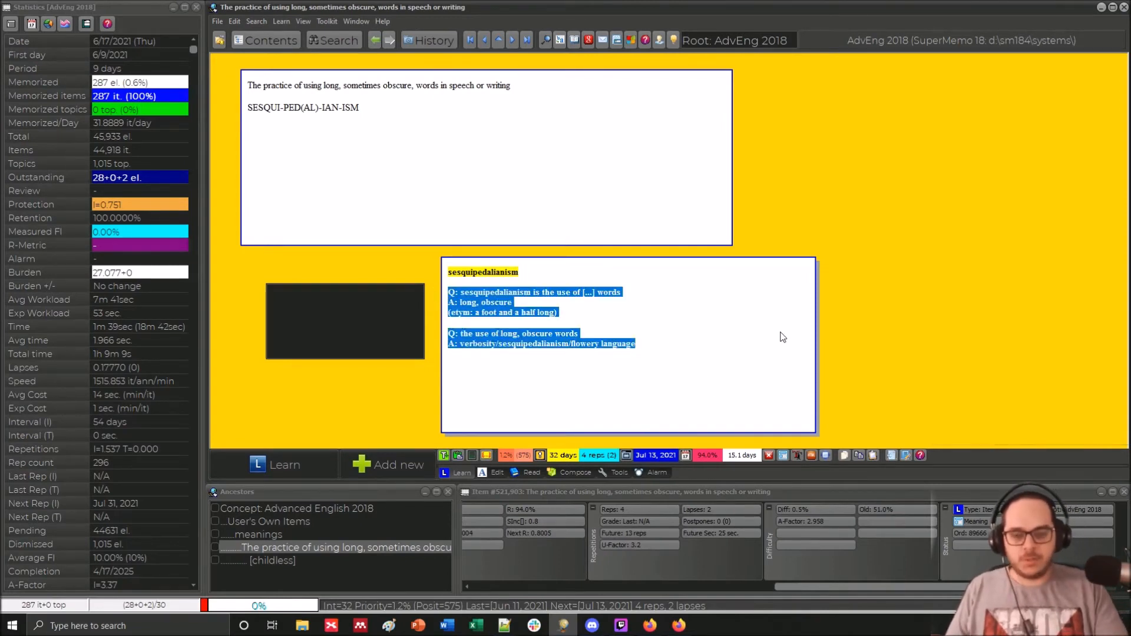
key("Delete")
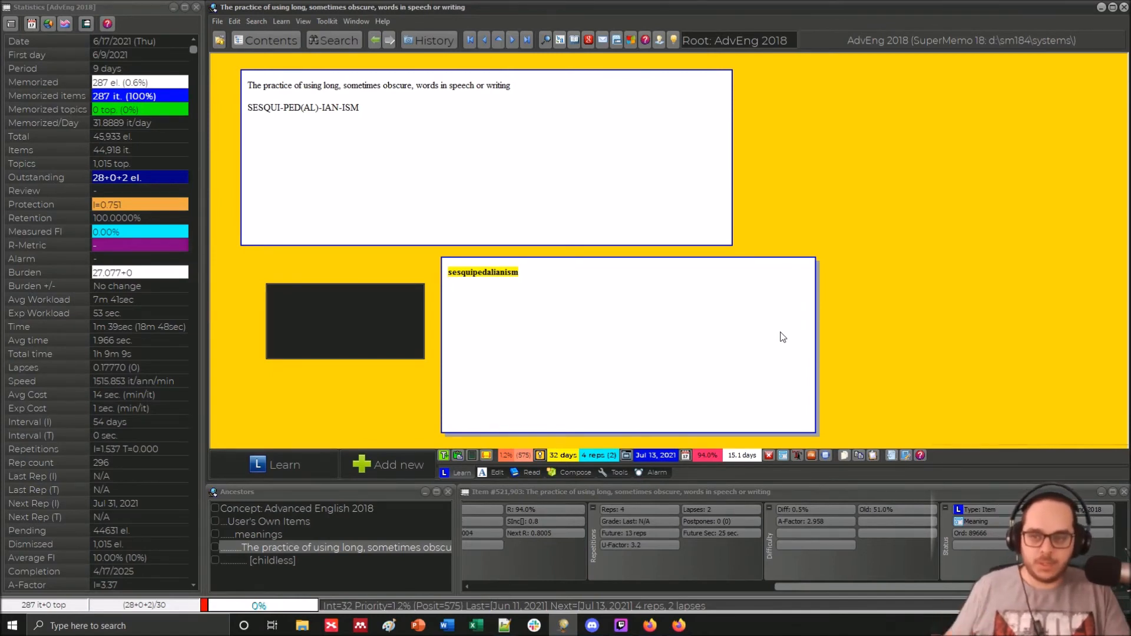
- Append the example "(supercalifragilisticexpialidocious)" to the end of the question's definition line
left_click(498, 91)
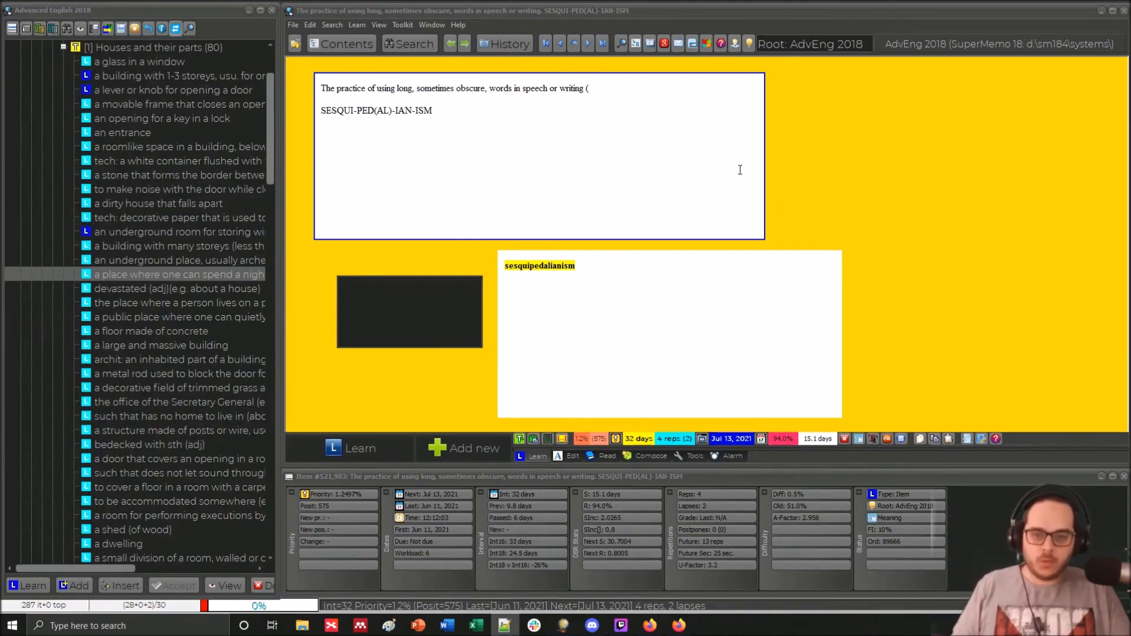
left_click(629, 89)
type("supercalifragilisticexpialidocious")
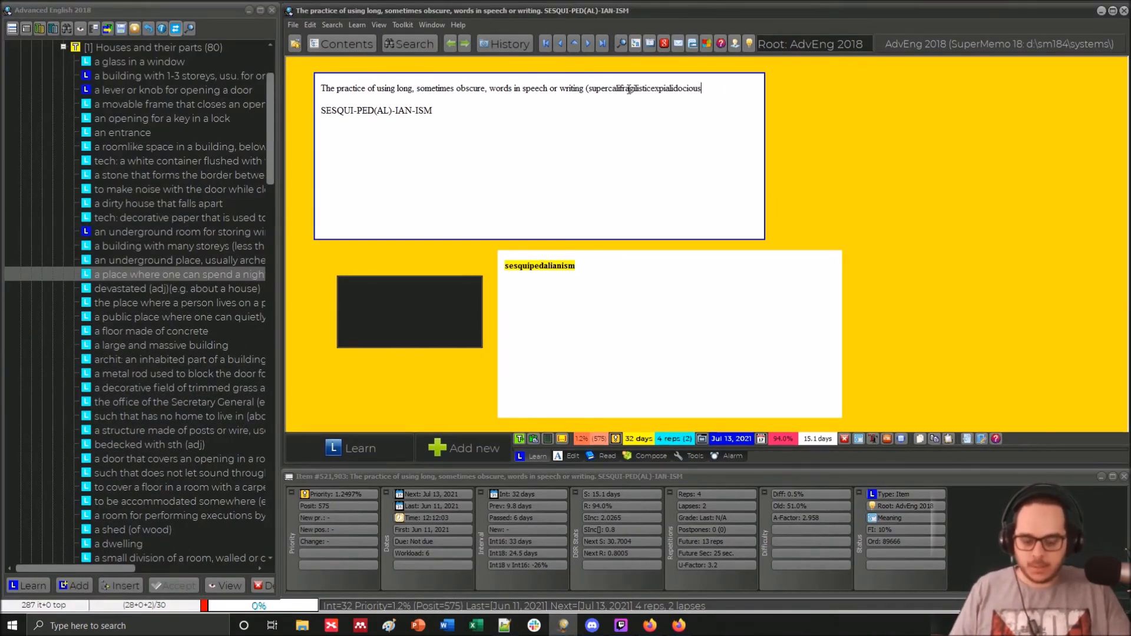
type(")")
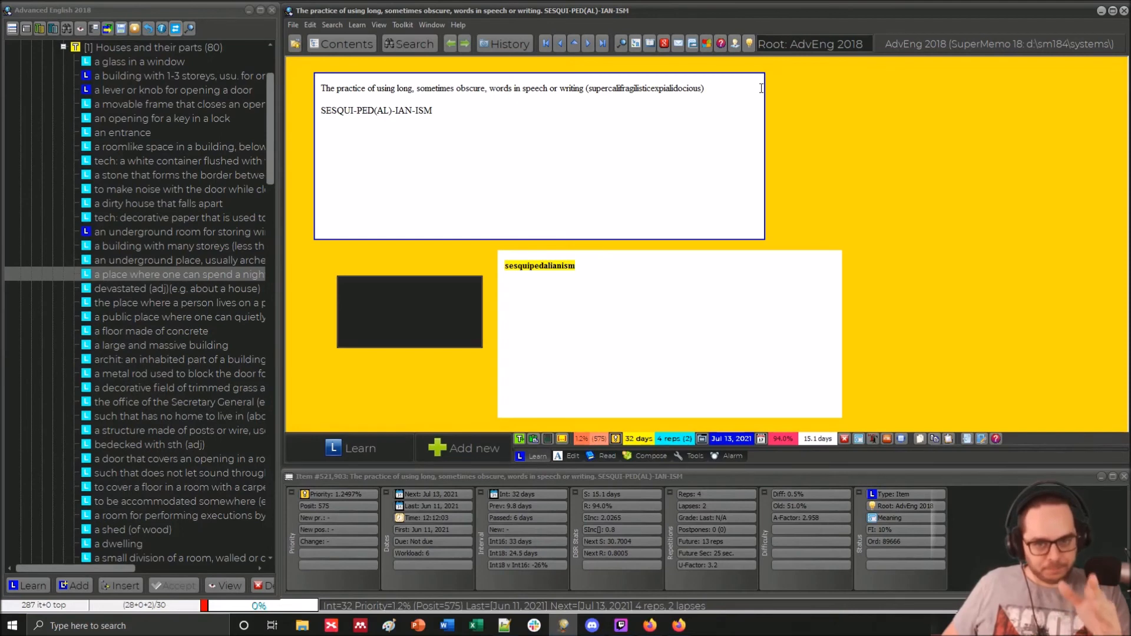
- Examine the parenthesised example word in the question's definition
left_click_drag(659, 89, 695, 93)
left_click(606, 90)
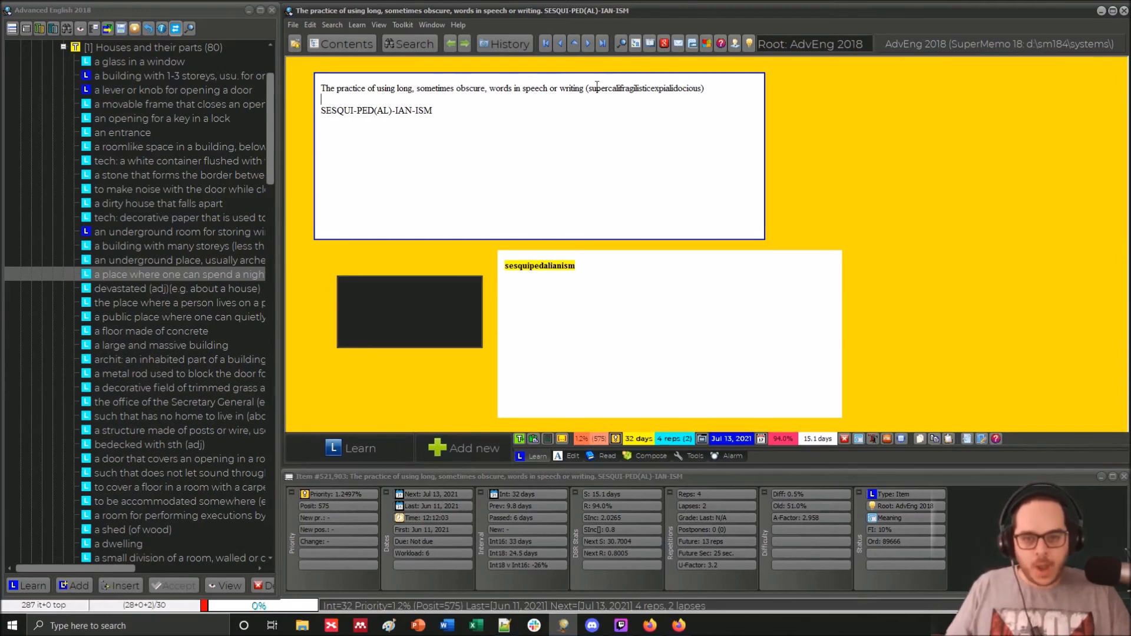
left_click_drag(589, 89, 647, 88)
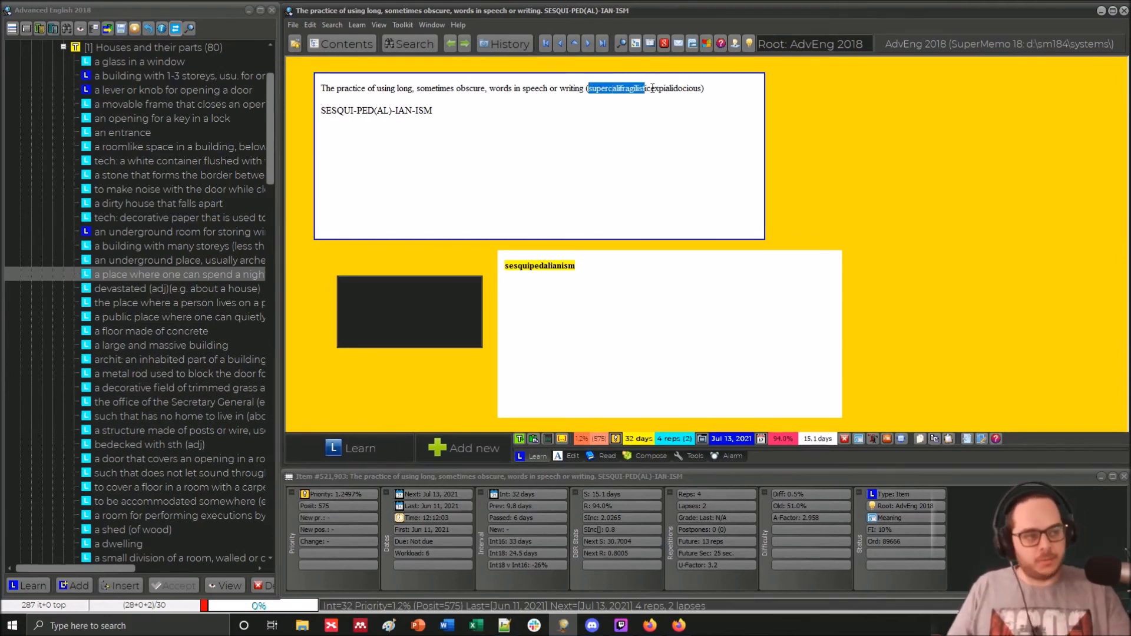
left_click(650, 88)
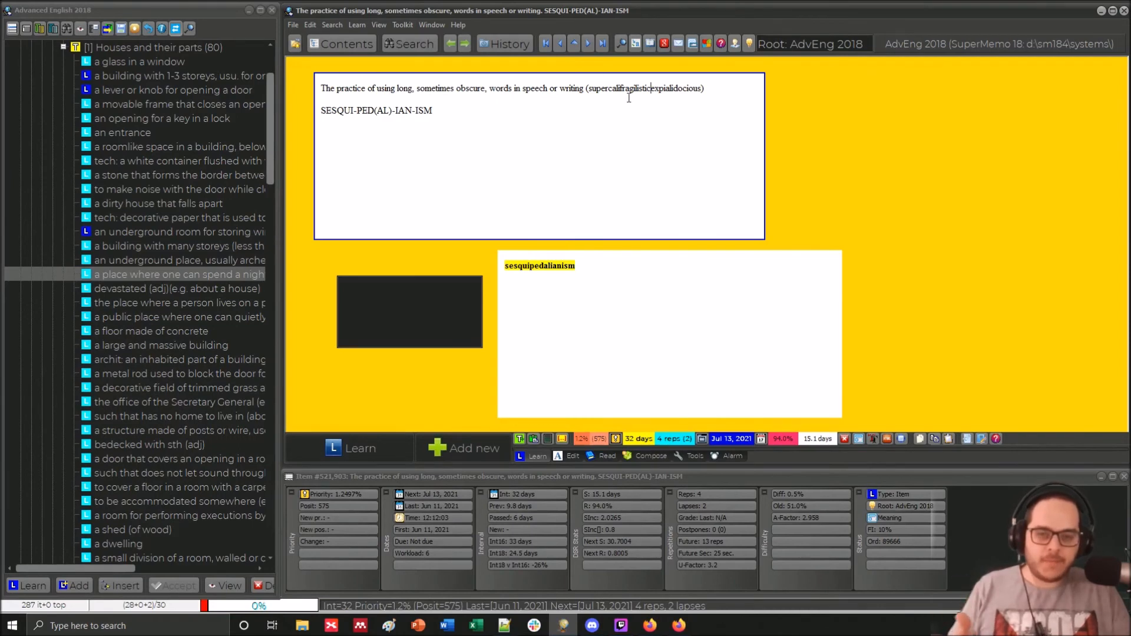
left_click_drag(702, 89, 589, 92)
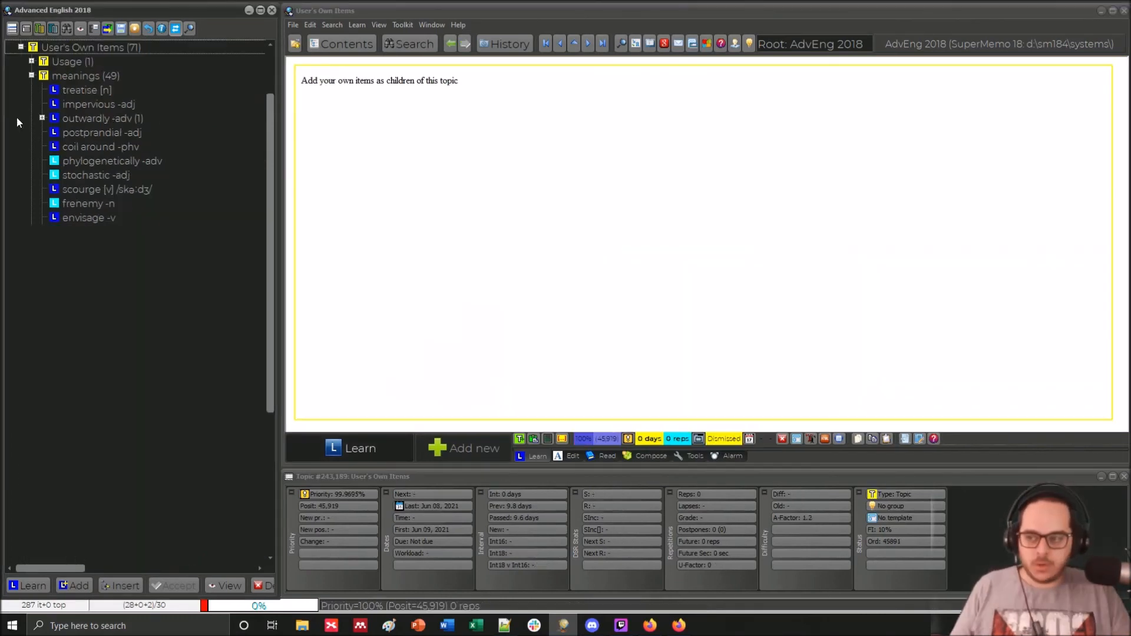
- Start the learning session, reveal the answer to the leech "A very long word" and dismiss that item
left_click(348, 450)
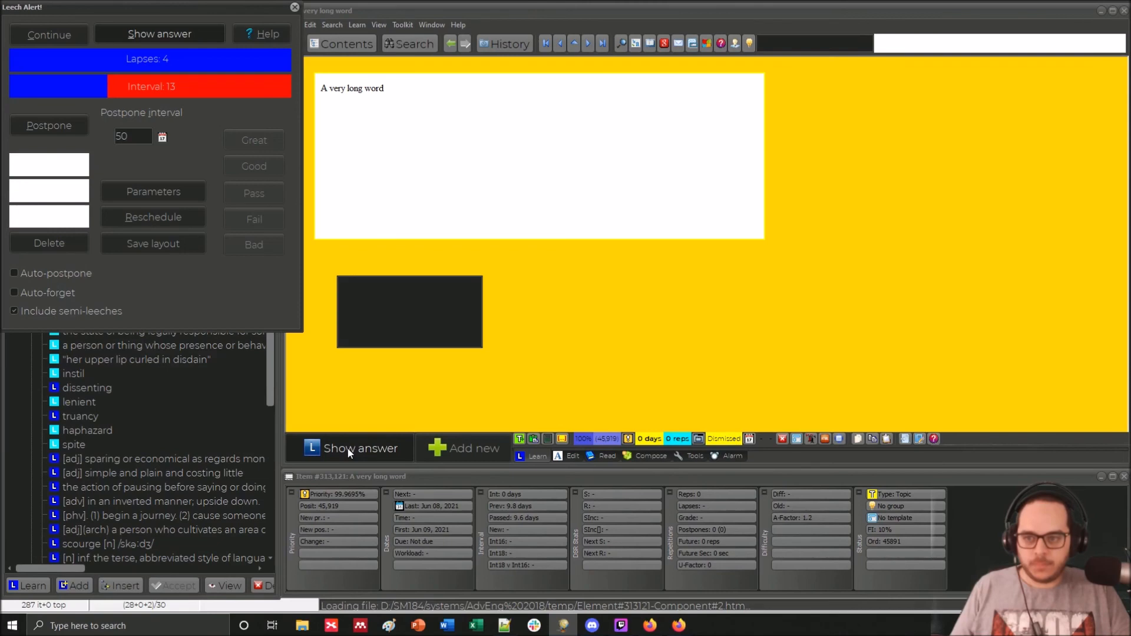
left_click_drag(183, 11, 788, 82)
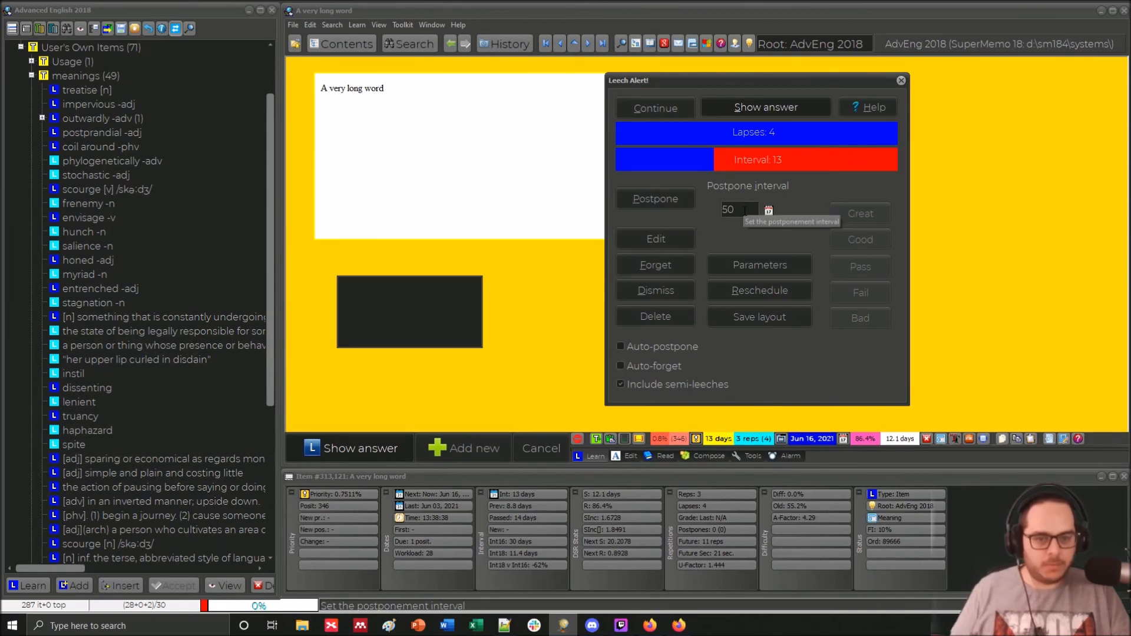
left_click(790, 108)
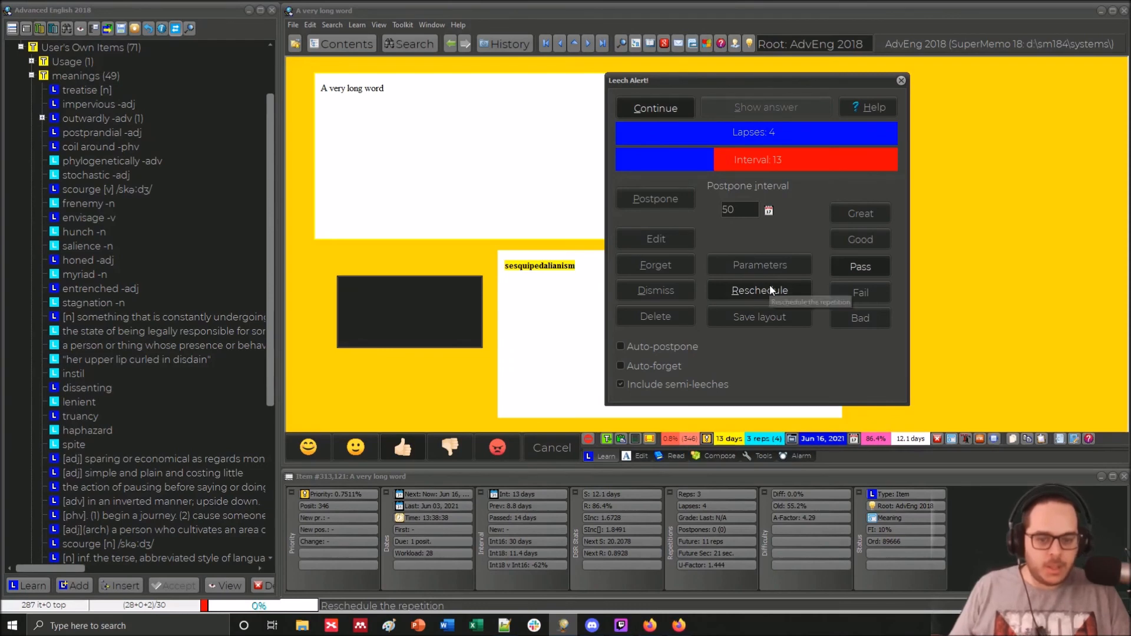
left_click(679, 290)
left_click(471, 336)
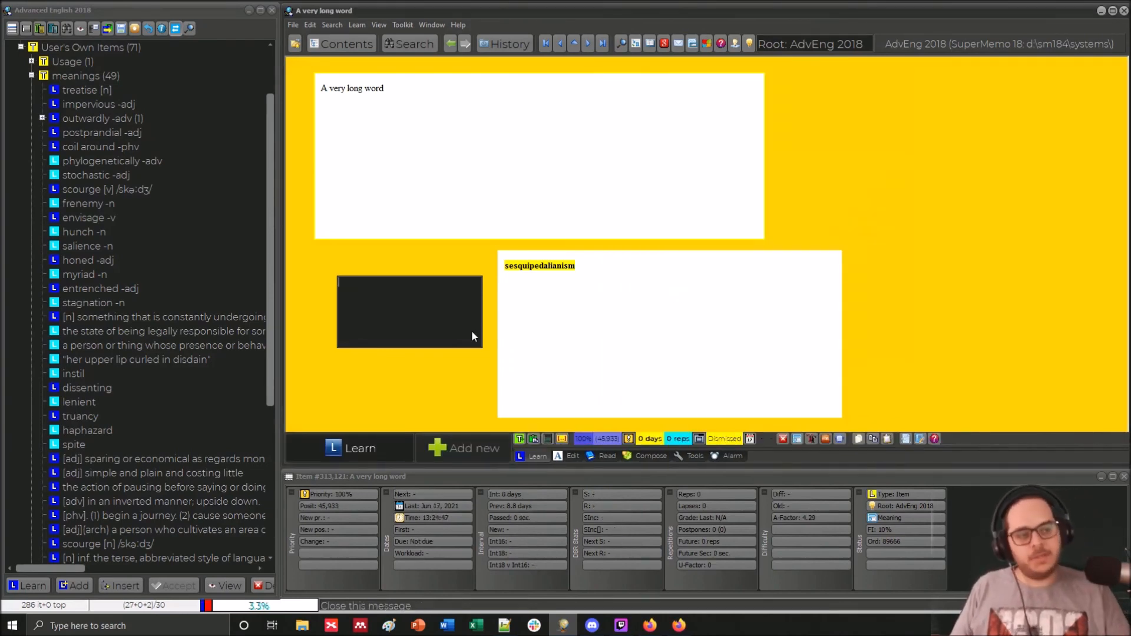